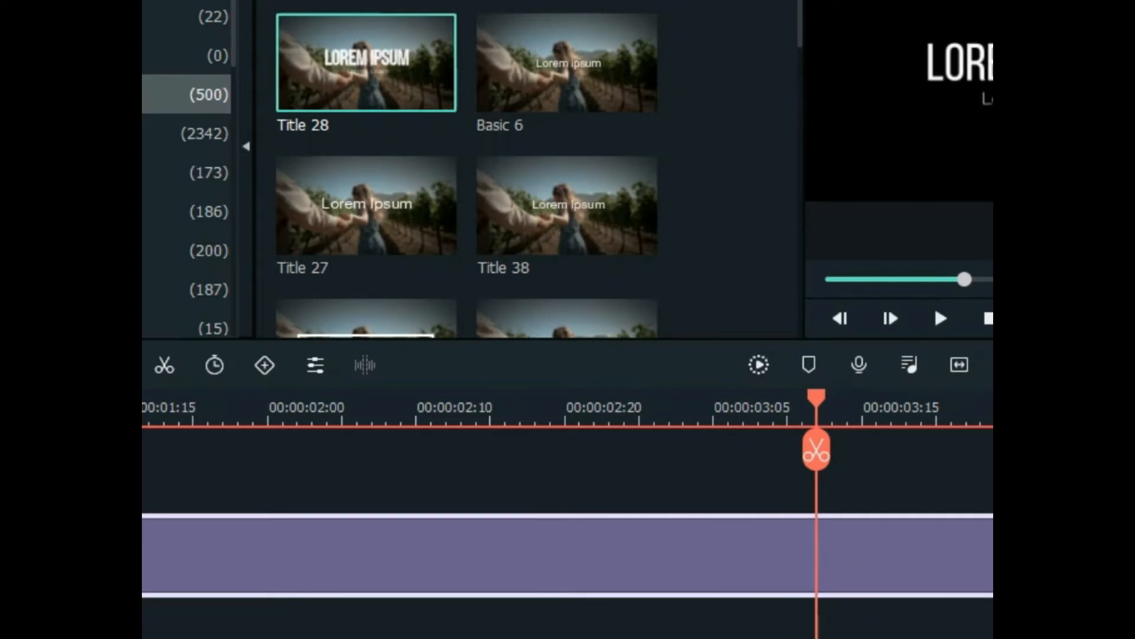
Split the title clip at 3 seconds and delete the part after the cut.
key("Left")
key("Left")
key("Left")
right_click(638, 542)
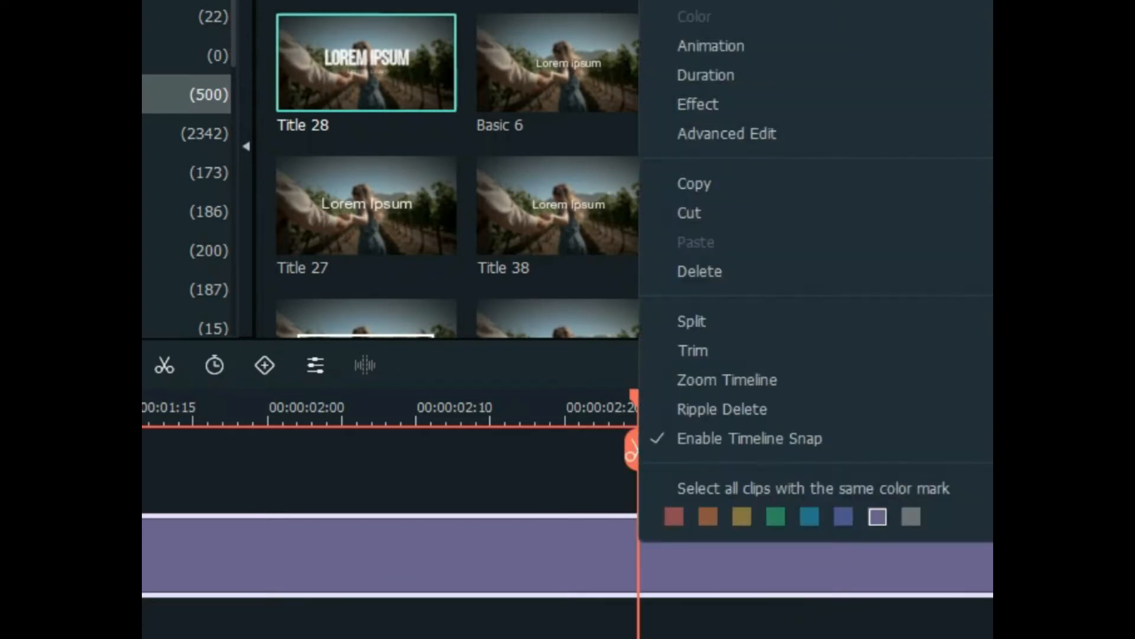
left_click(691, 321)
right_click(716, 538)
left_click(776, 268)
left_click(959, 365)
Open the title for advanced editing and replace its "Lorem Ipsum" text with "Happy New Year".
double_click(875, 553)
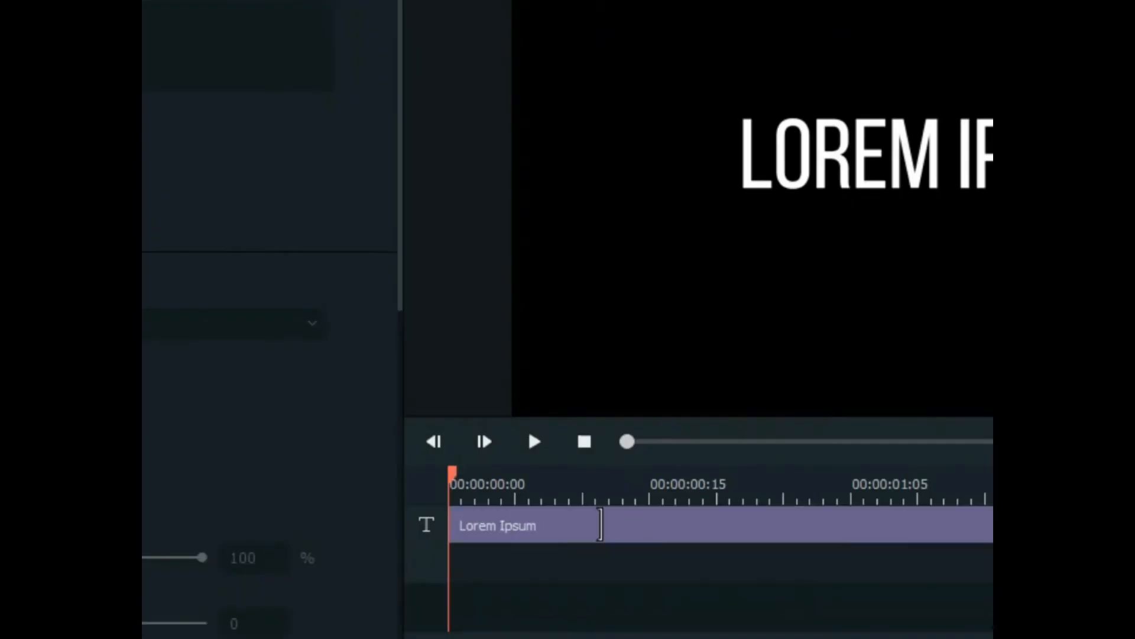
key("ctrl+a")
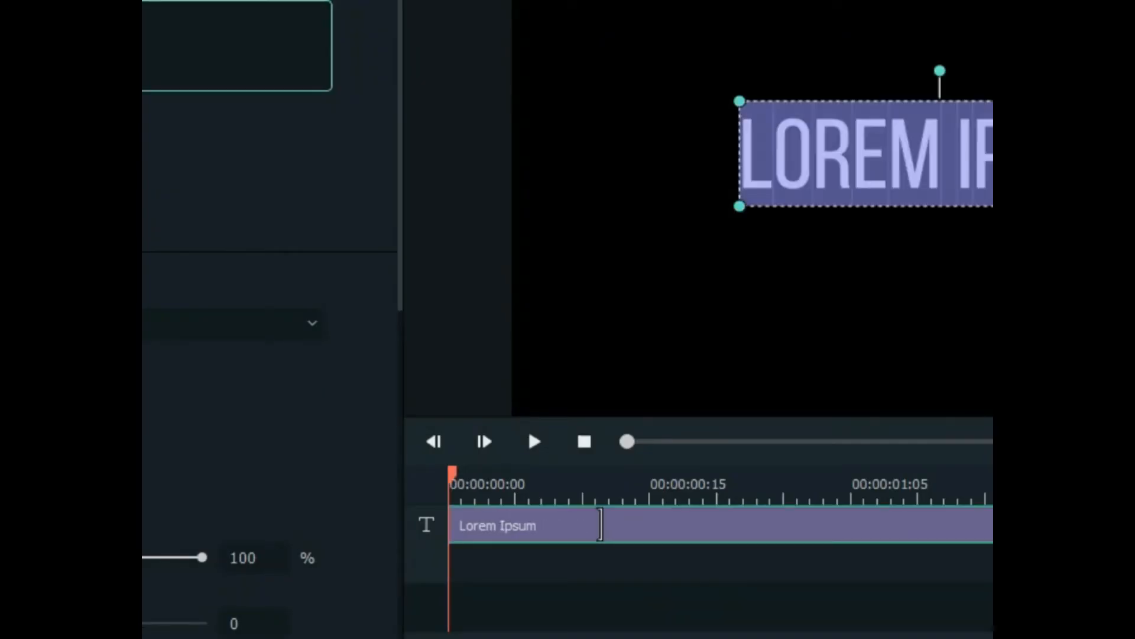
key("BackSpace")
type("Happ")
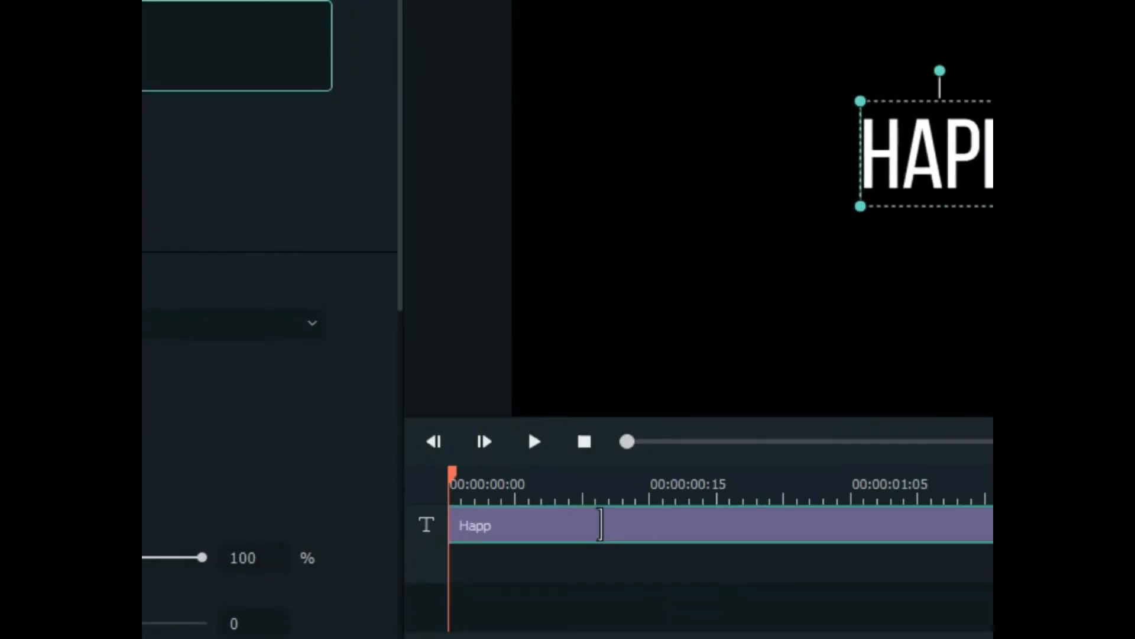
type("y New")
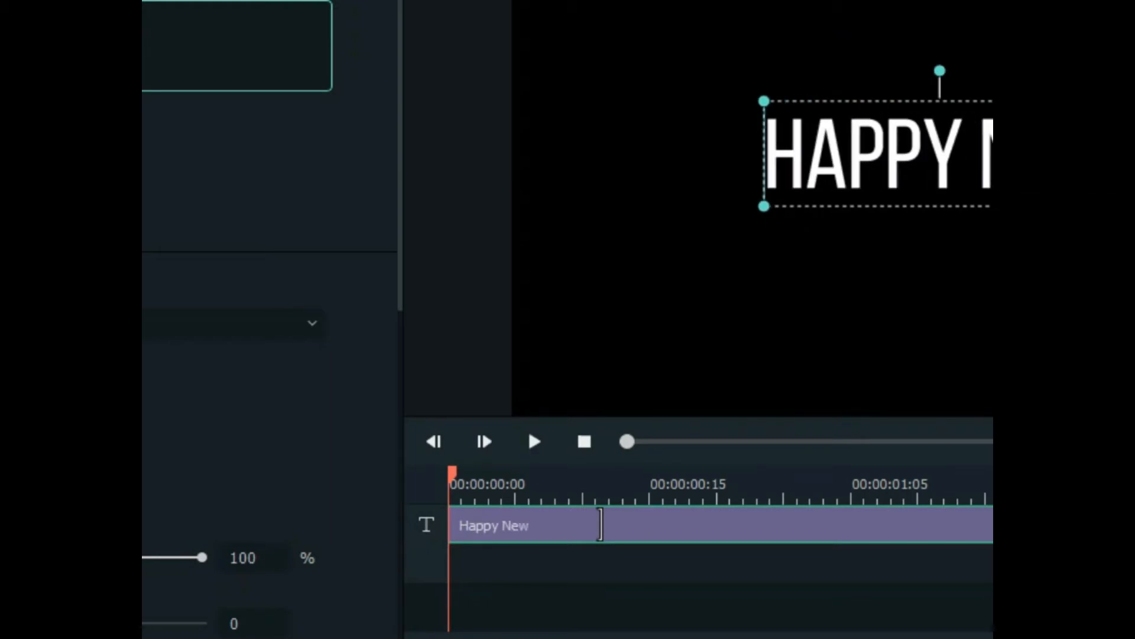
type(" Year")
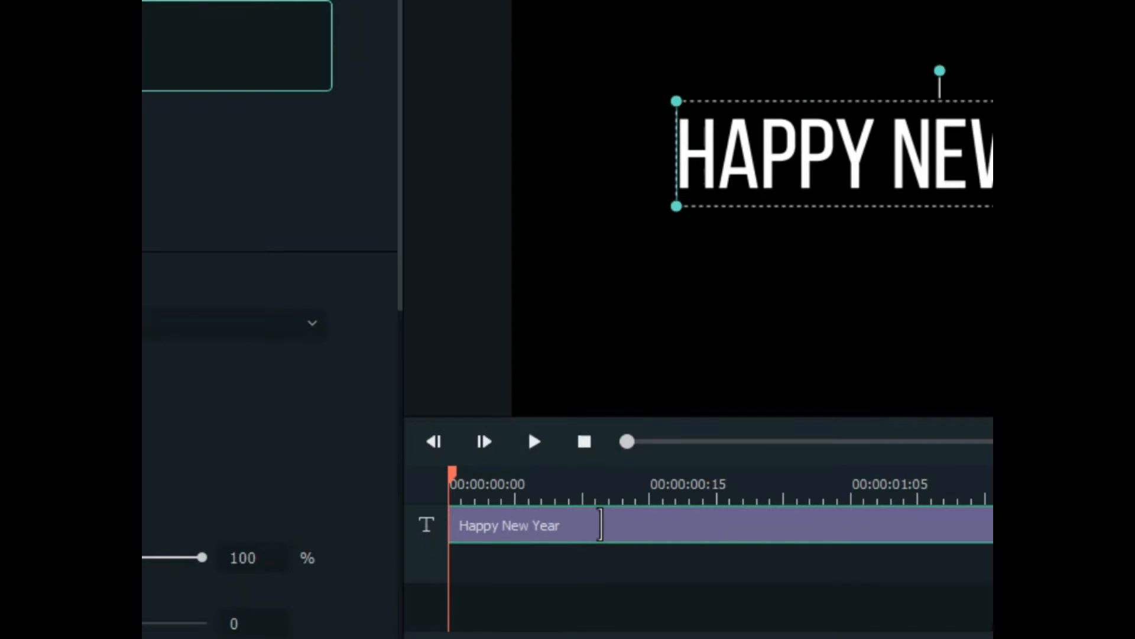
Set the "Happy New Year" text to the Baloo font at size 105 and finish the advanced title edit.
left_click(698, 1)
left_click(645, 122)
left_click(865, 1)
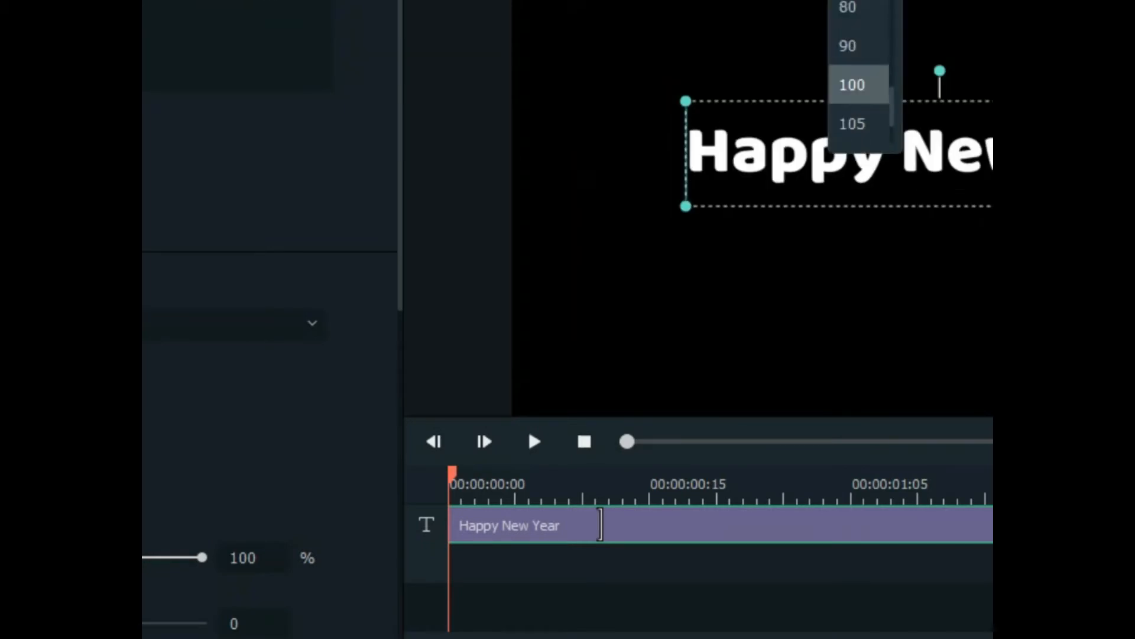
left_click(852, 85)
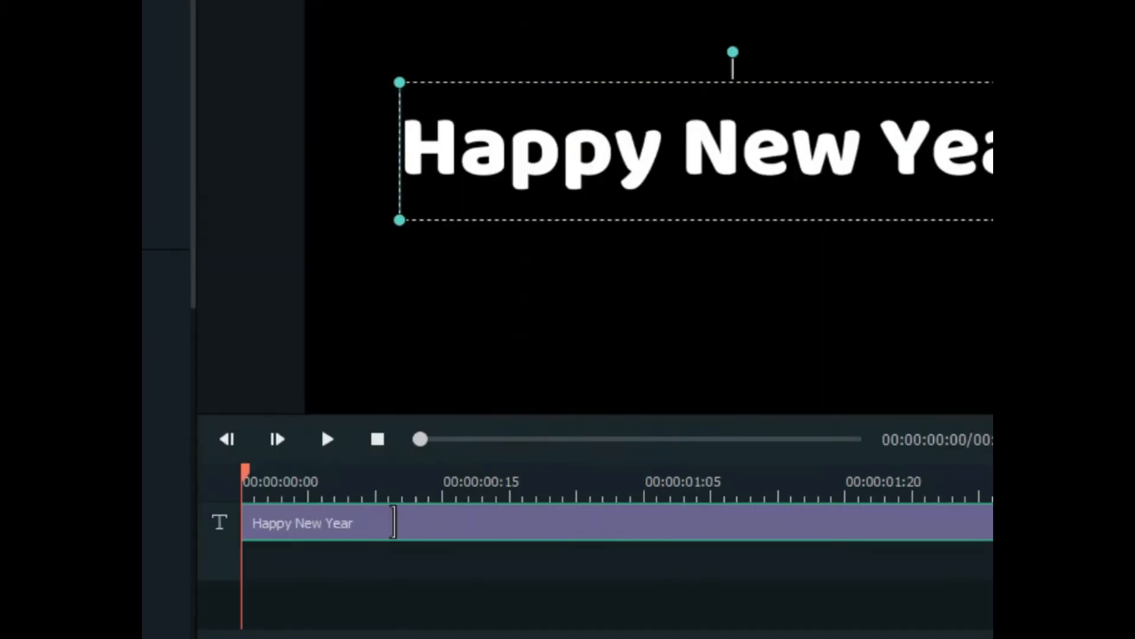
left_click(637, 2)
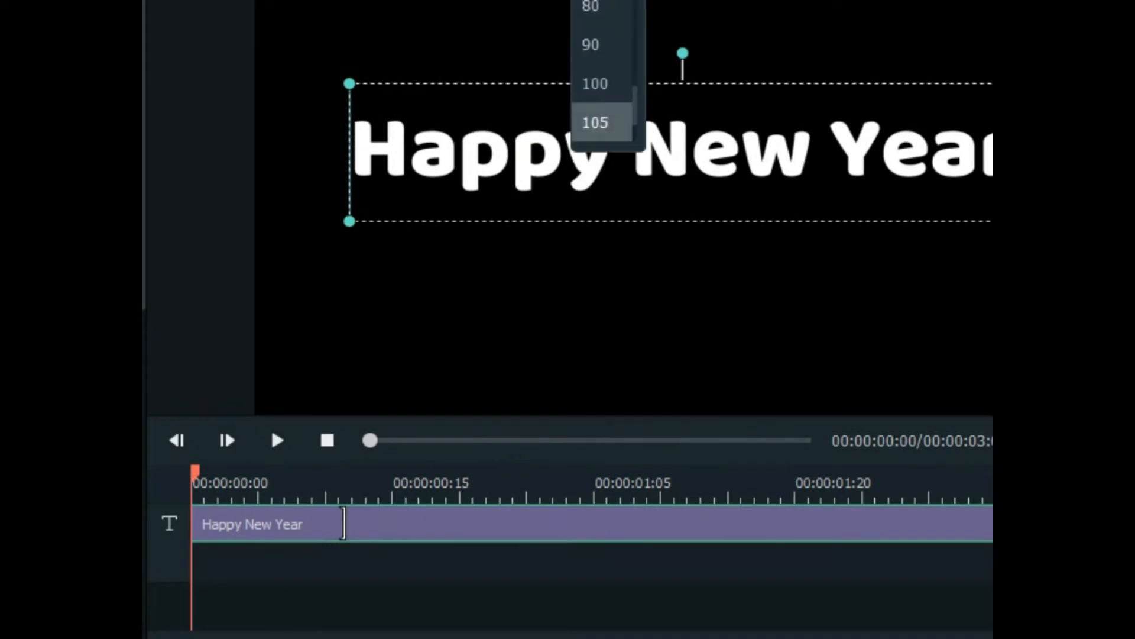
scroll(596, 122, "down", 1)
left_click(596, 121)
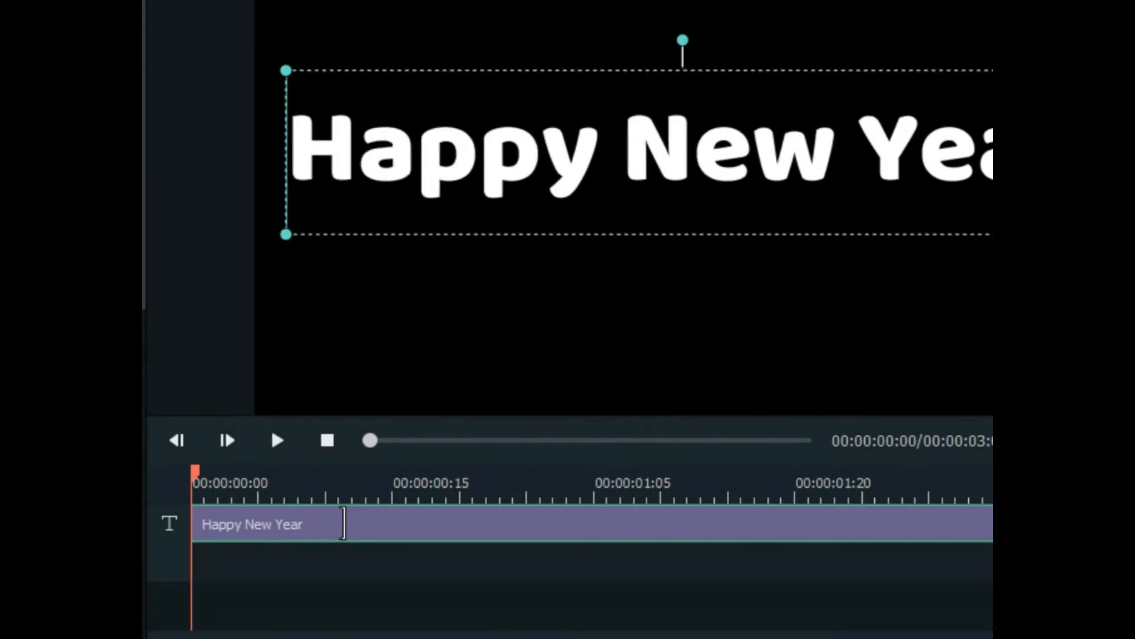
left_click(636, 1)
left_click(596, 83)
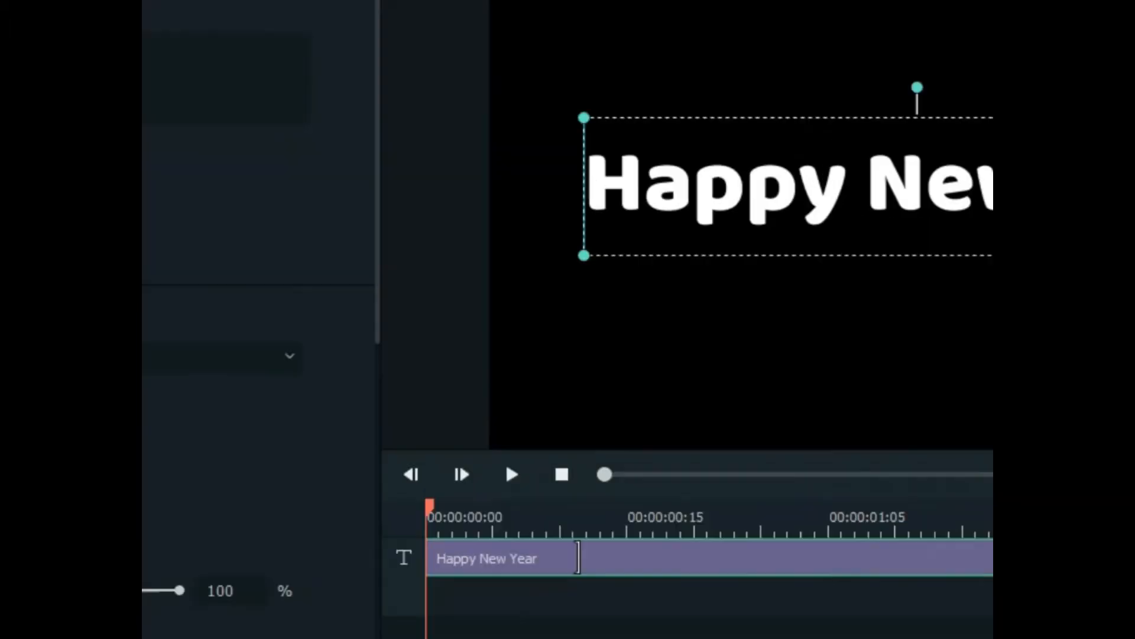
left_click(254, 1)
double_click(147, 45)
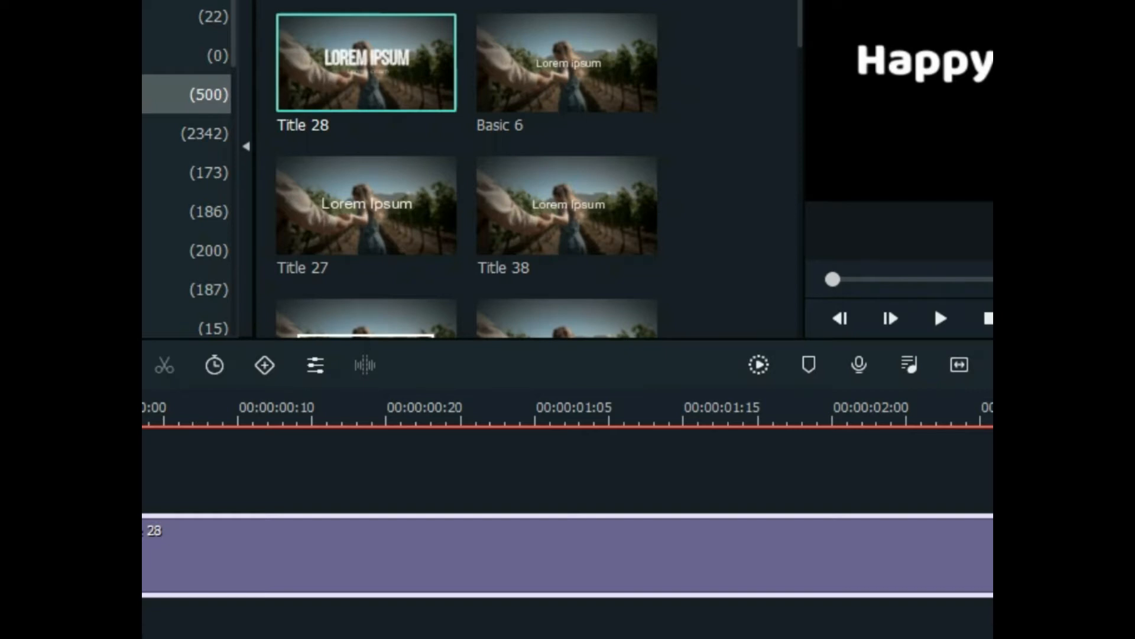
Copy the title clip and paste the duplicate so that both clips are stacked on separate tracks from the start.
right_click(454, 565)
left_click(511, 205)
right_click(351, 515)
left_click(511, 214)
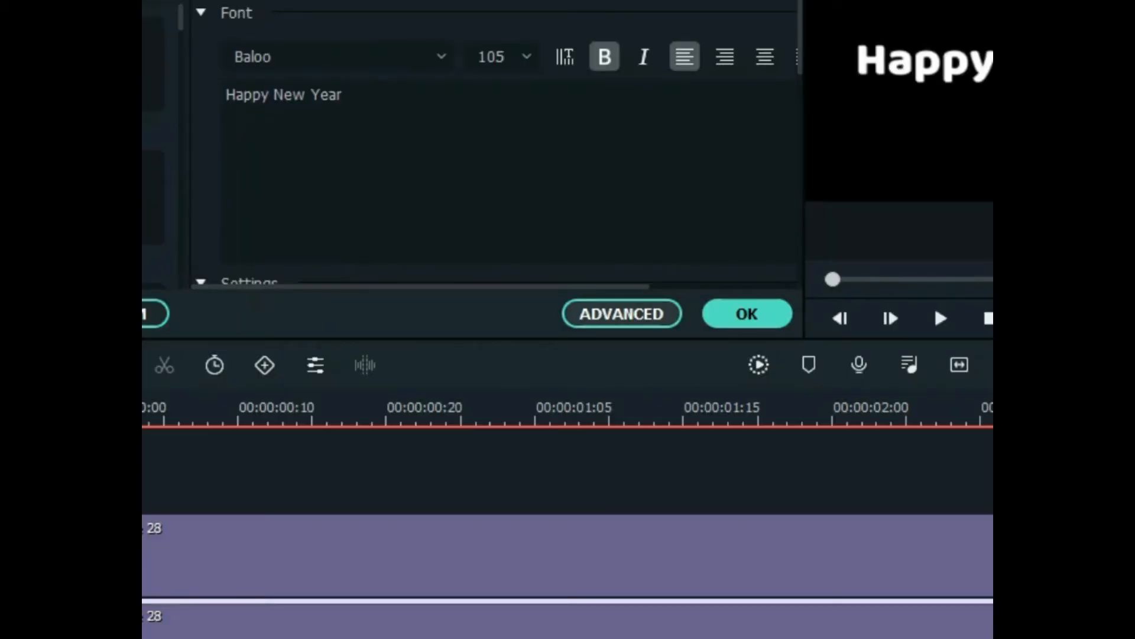
Split both stacked title clips at 2 seconds and close the title settings.
left_click_drag(88, 396, 832, 396)
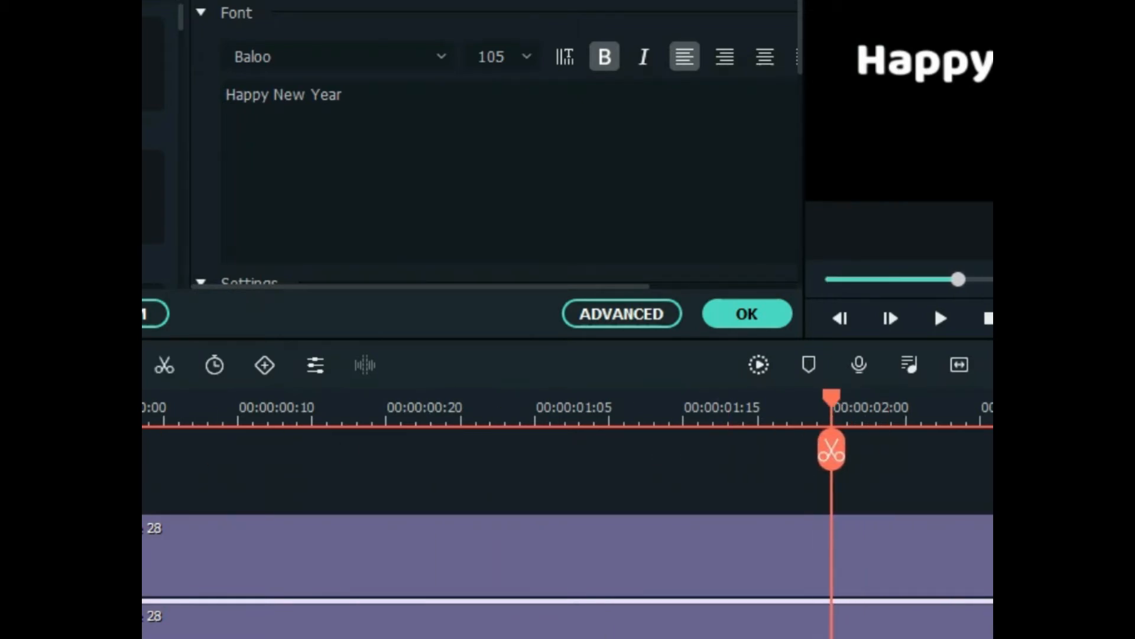
right_click(793, 571)
left_click(846, 353)
right_click(795, 618)
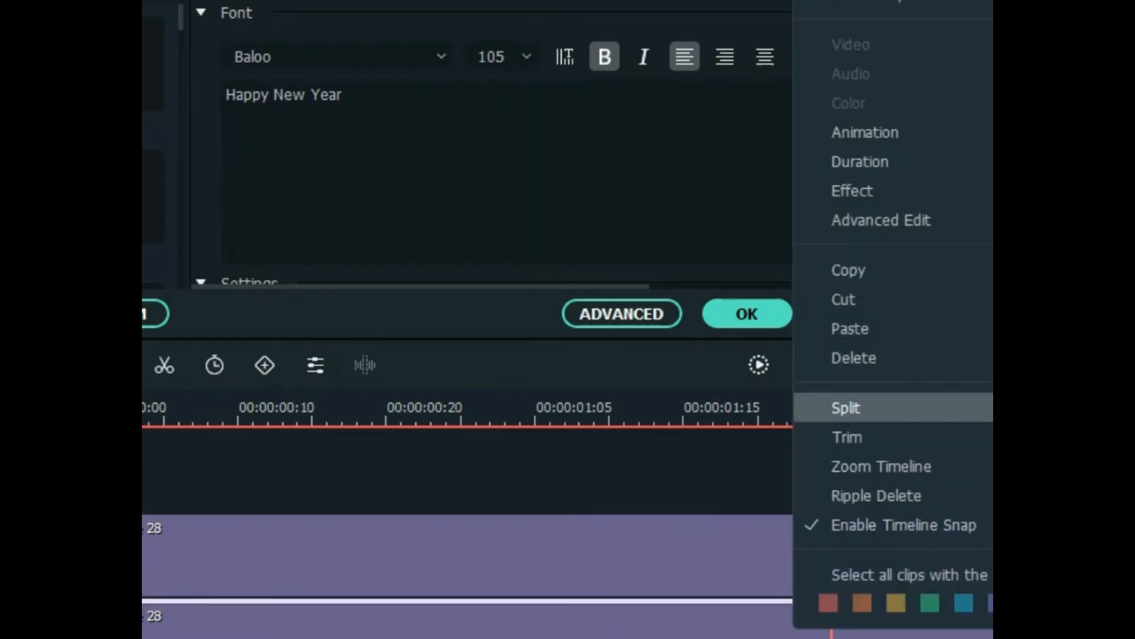
left_click(836, 406)
left_click(747, 314)
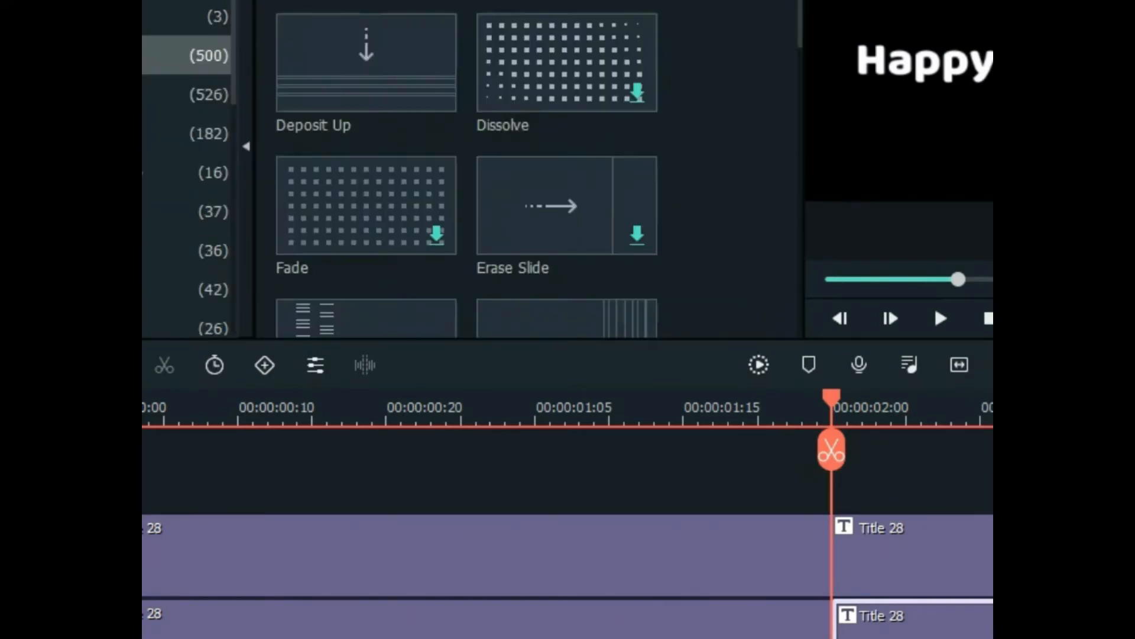
Apply the Deposit Up transition to the first segment of the upper title clip and play the result.
left_click_drag(366, 62, 460, 555)
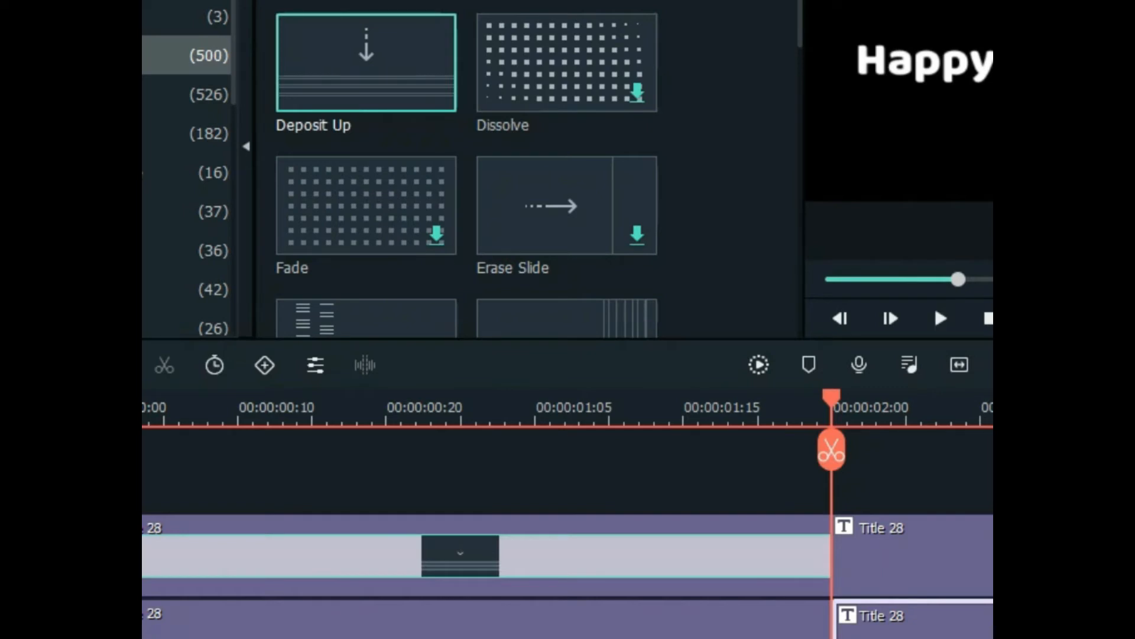
left_click(990, 318)
left_click(940, 318)
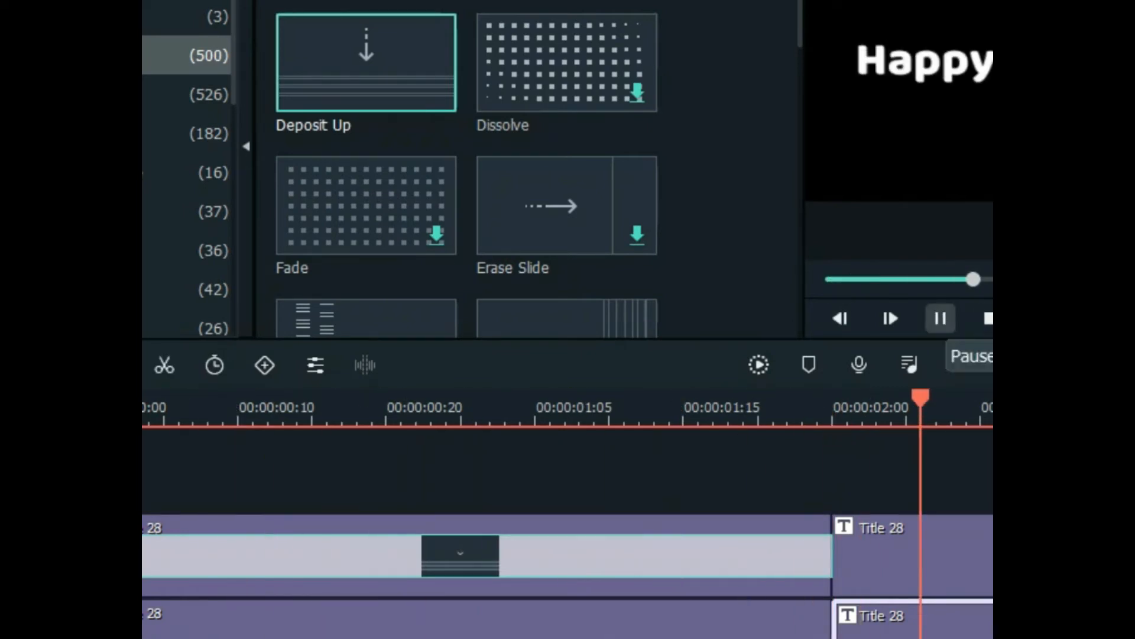
Change the video frame rate in the export settings and export the title animation to E:/projects.
key("ctrl+e")
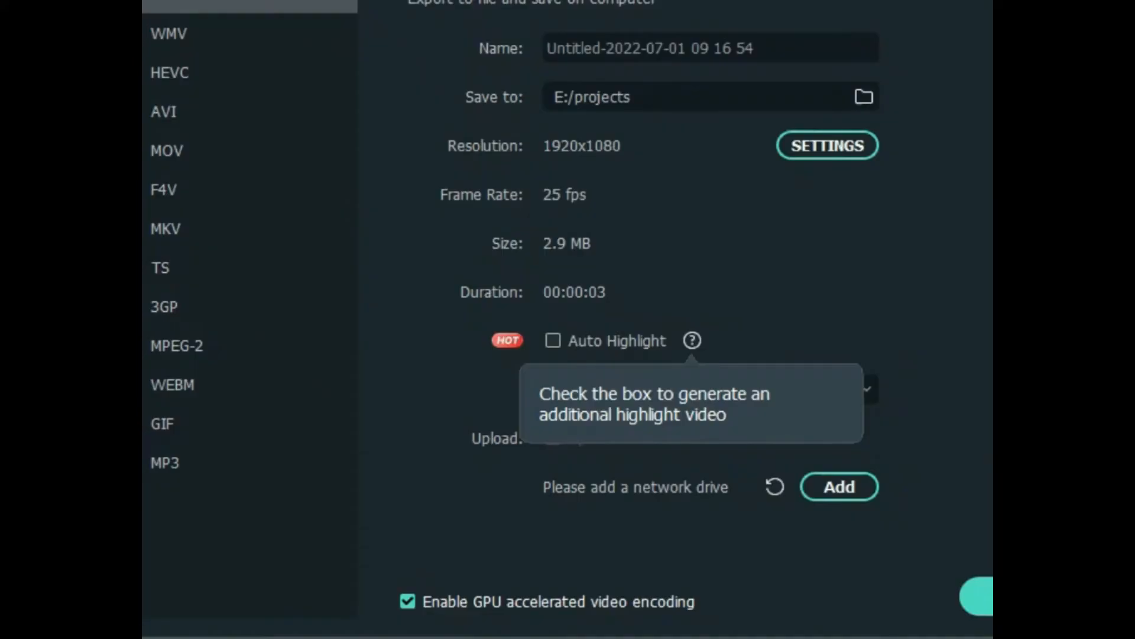
left_click(864, 146)
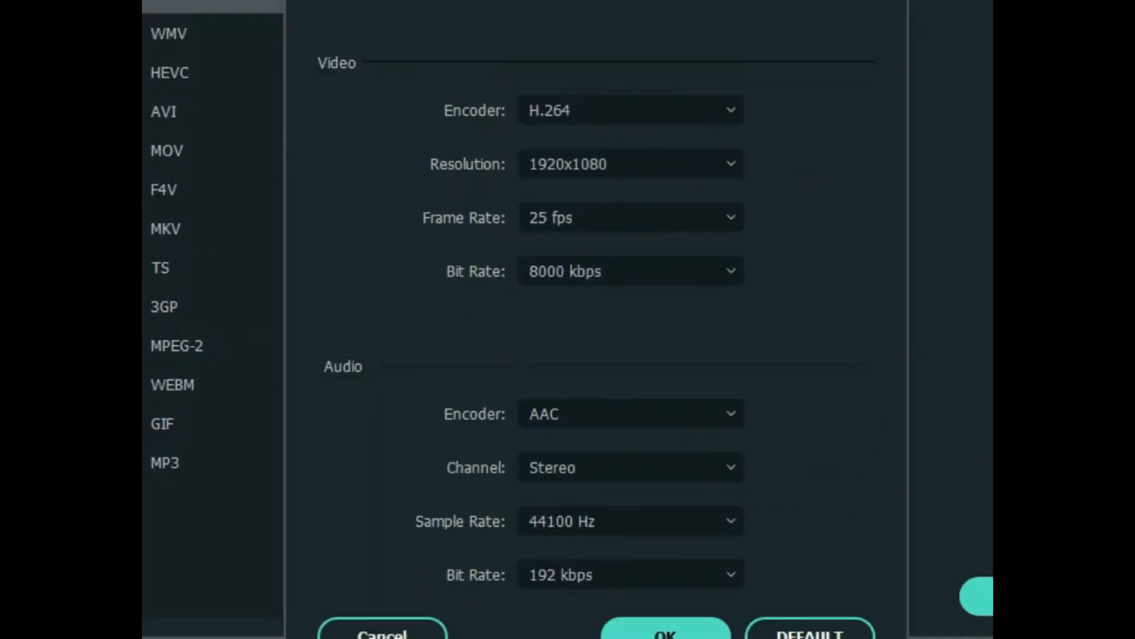
left_click(630, 217)
left_click(550, 459)
left_click(665, 630)
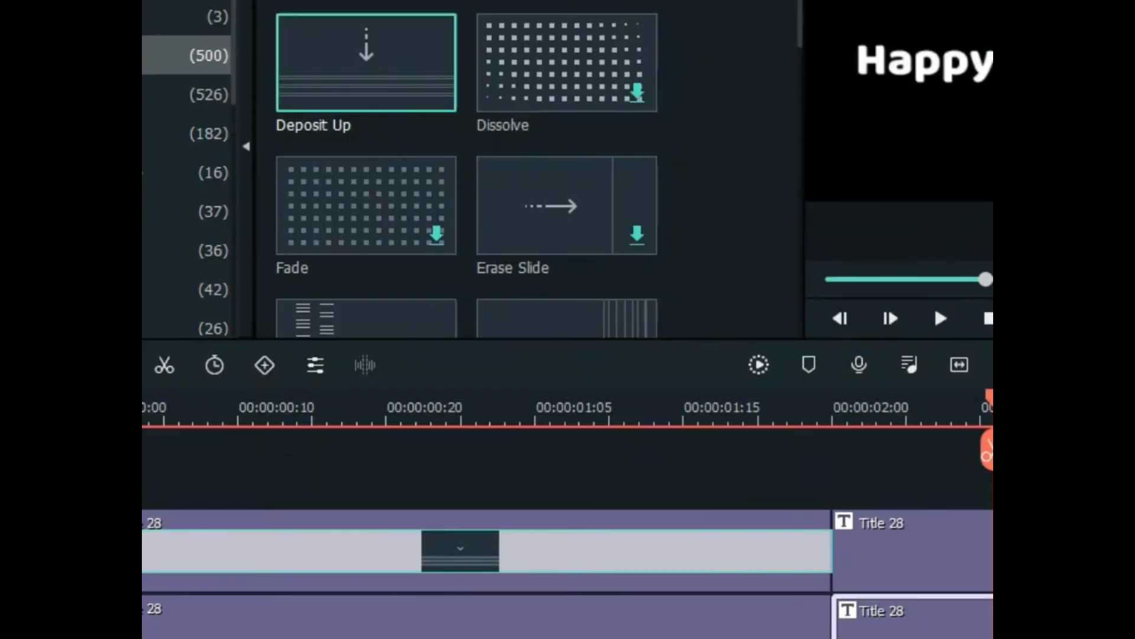
Select all title segments on both tracks and delete them from the timeline.
left_click_drag(992, 530, 266, 637)
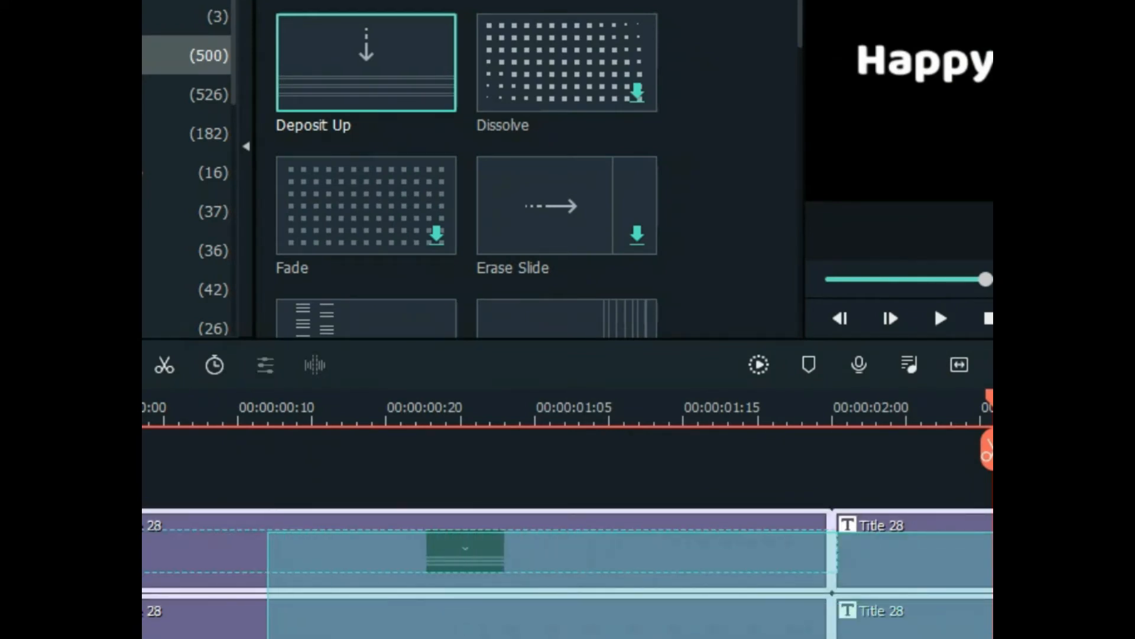
right_click(307, 634)
left_click(378, 288)
left_click(153, 1)
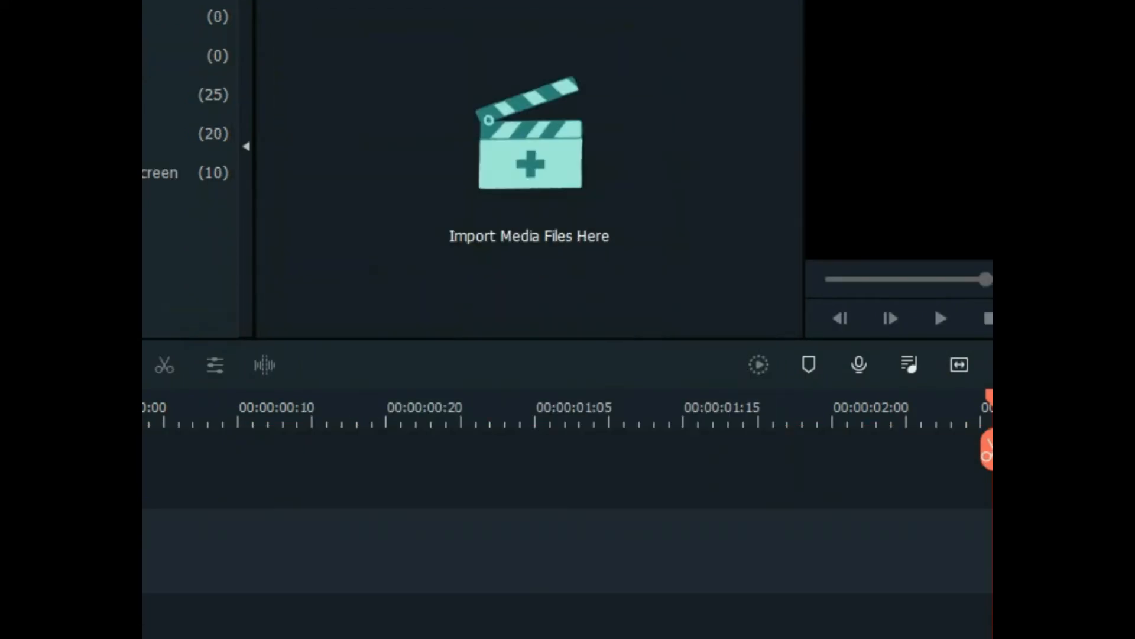
left_click(308, 1)
left_click(375, 15)
scroll(337, 260, "down", 1)
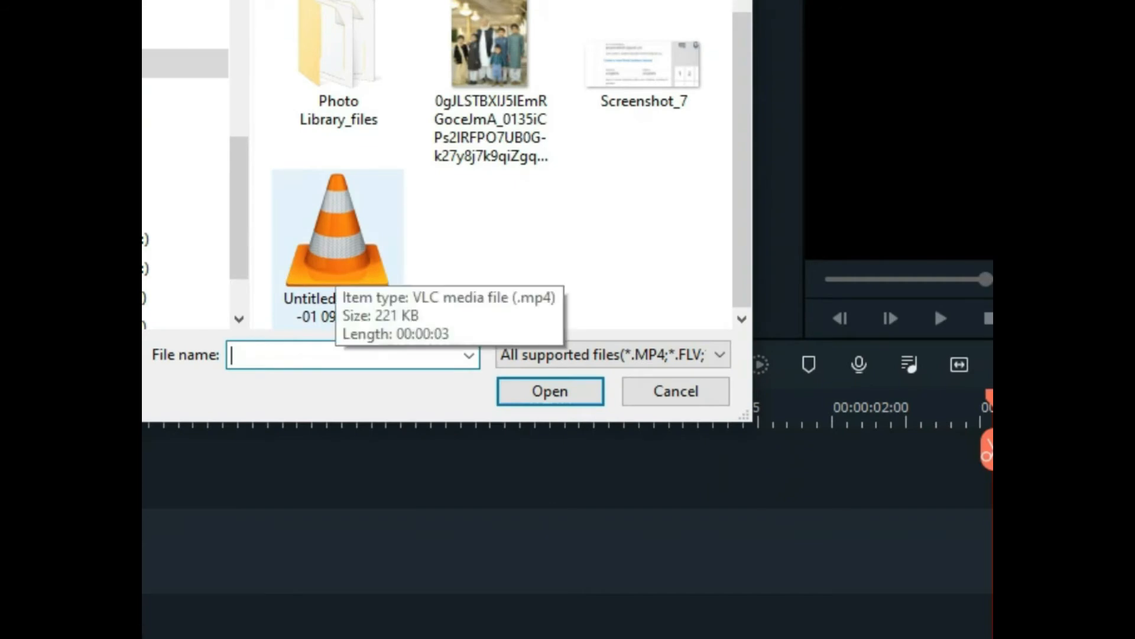
left_click(337, 254)
left_click(550, 391)
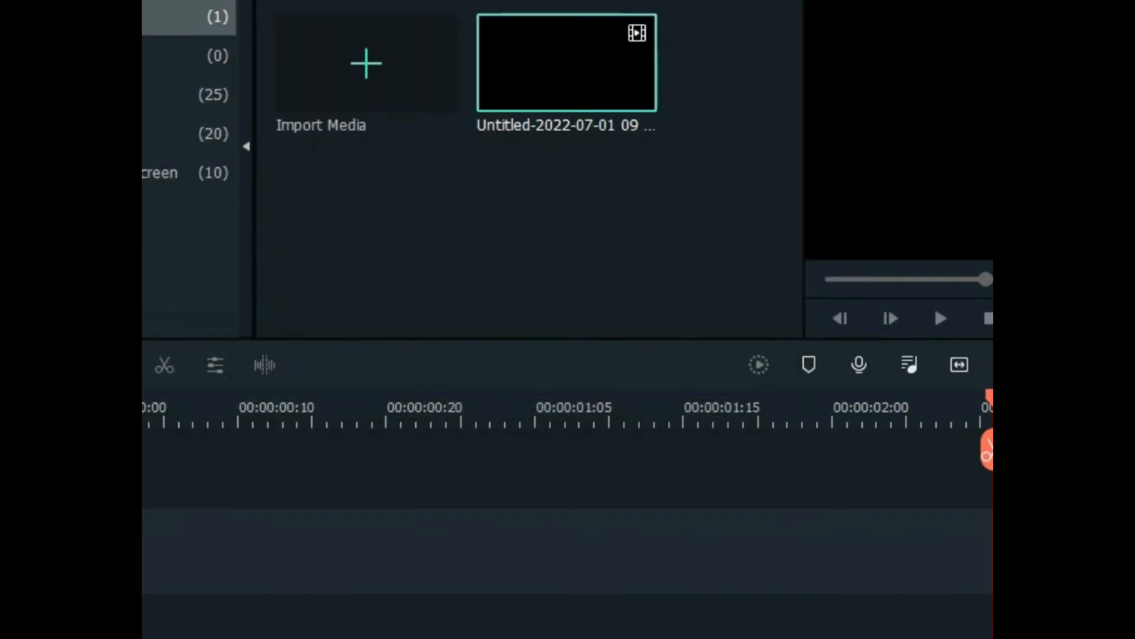
Import the mixkit-stunning-sunset-seen-from-the-sea video into the project media.
left_click(307, 1)
left_click(375, 16)
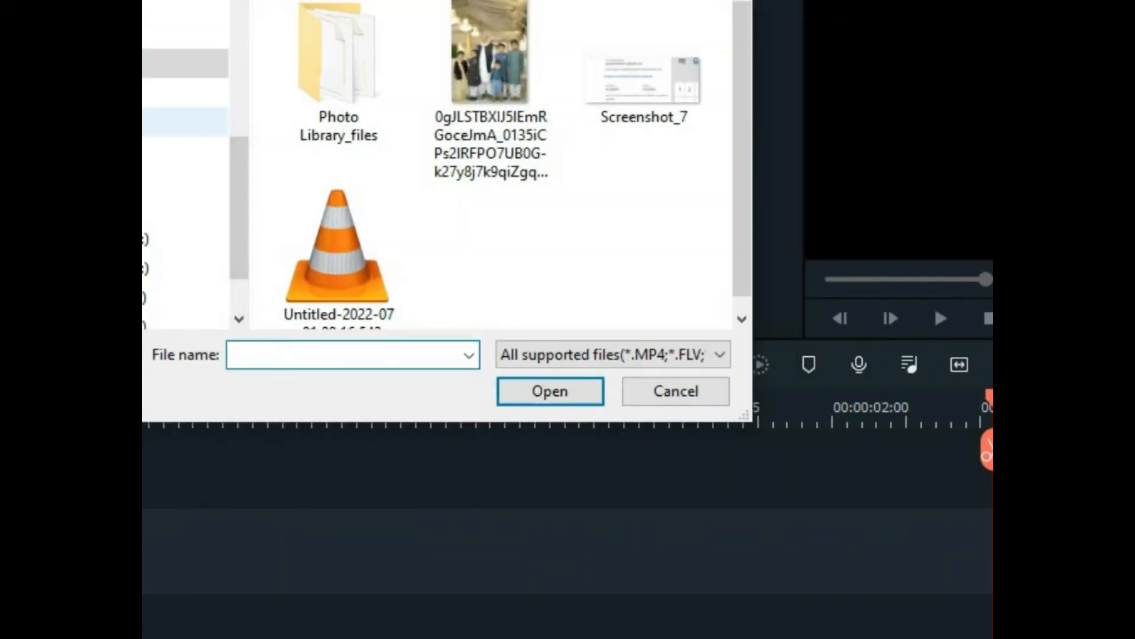
left_click(178, 122)
scroll(491, 177, "down", 3)
left_click(414, 162)
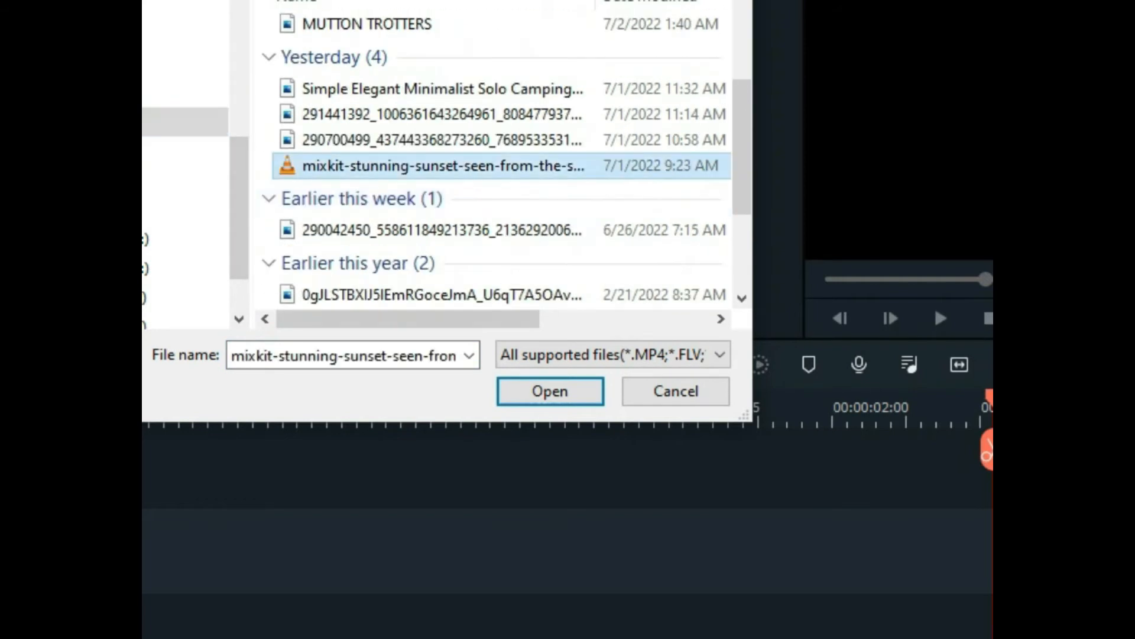
left_click(550, 391)
Place the sunset video on the lower track and the exported title video on the track above it, both from the start.
left_click_drag(366, 206, 195, 618)
left_click(447, 355)
left_click(567, 63)
left_click_drag(567, 63, 151, 556)
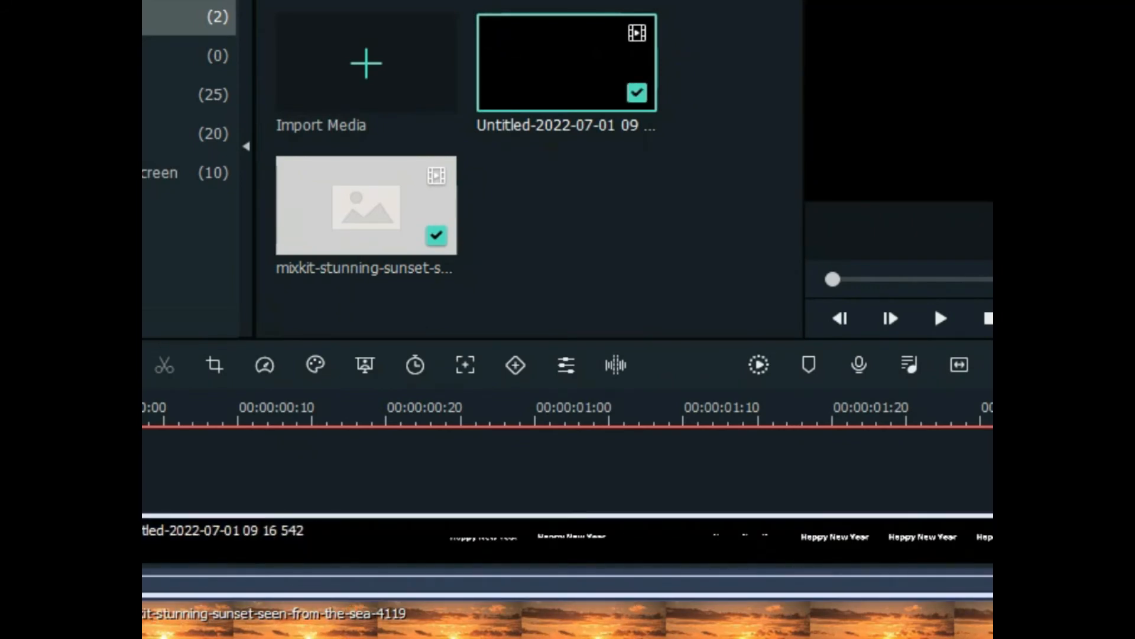
key("ctrl+minus")
key("ctrl+minus")
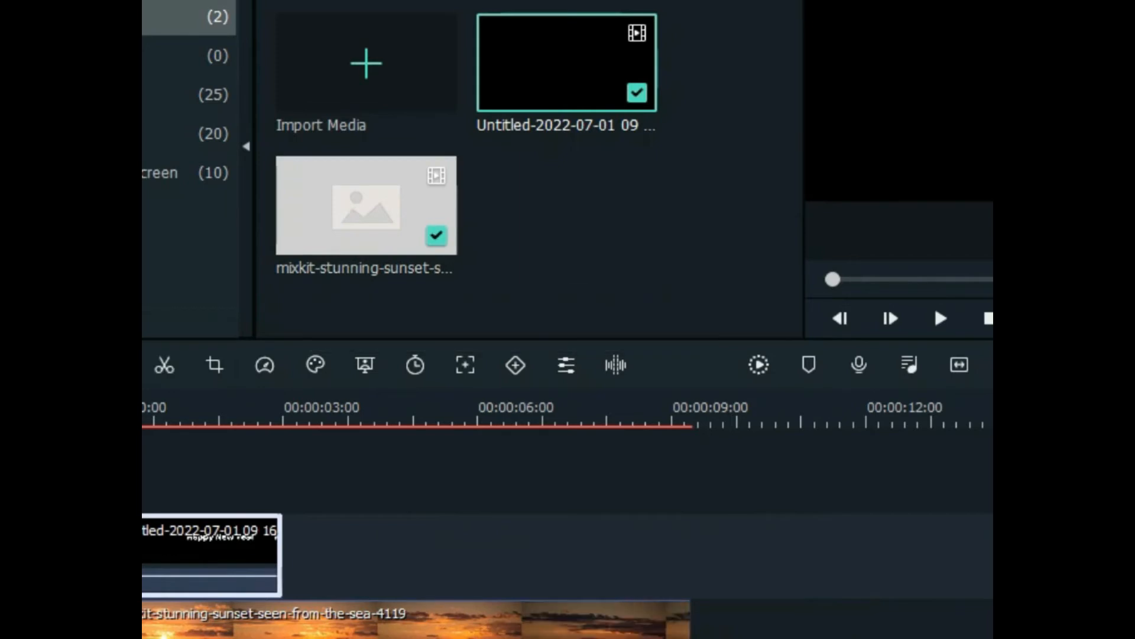
Split the sunset clip where the title video ends and delete the excess part.
key("space")
right_click(279, 618)
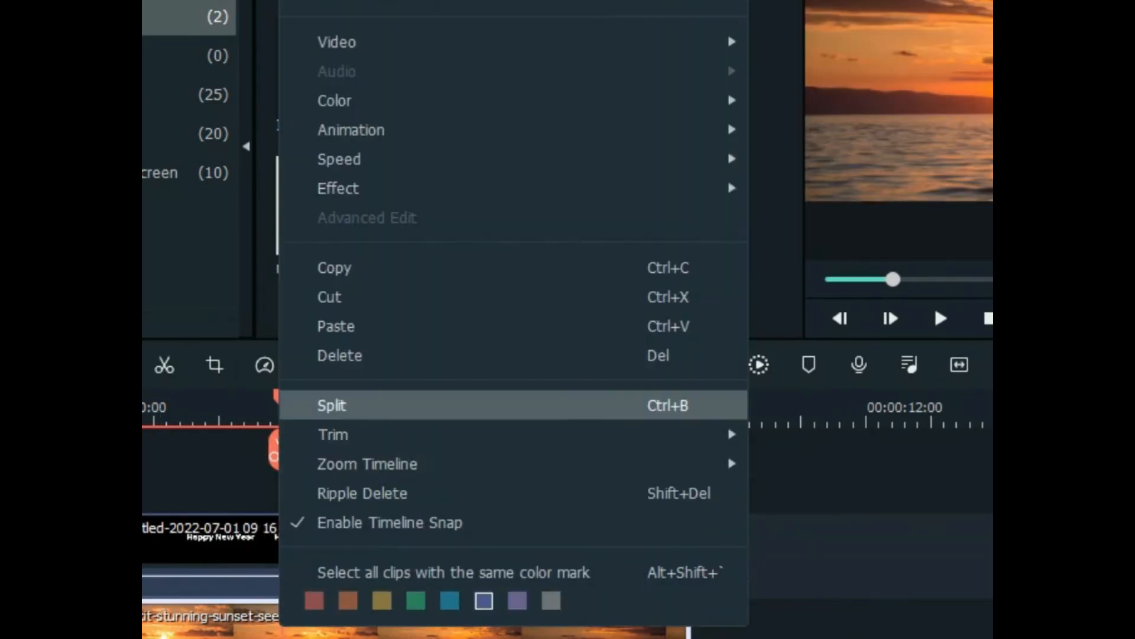
left_click(320, 402)
right_click(362, 621)
left_click(423, 350)
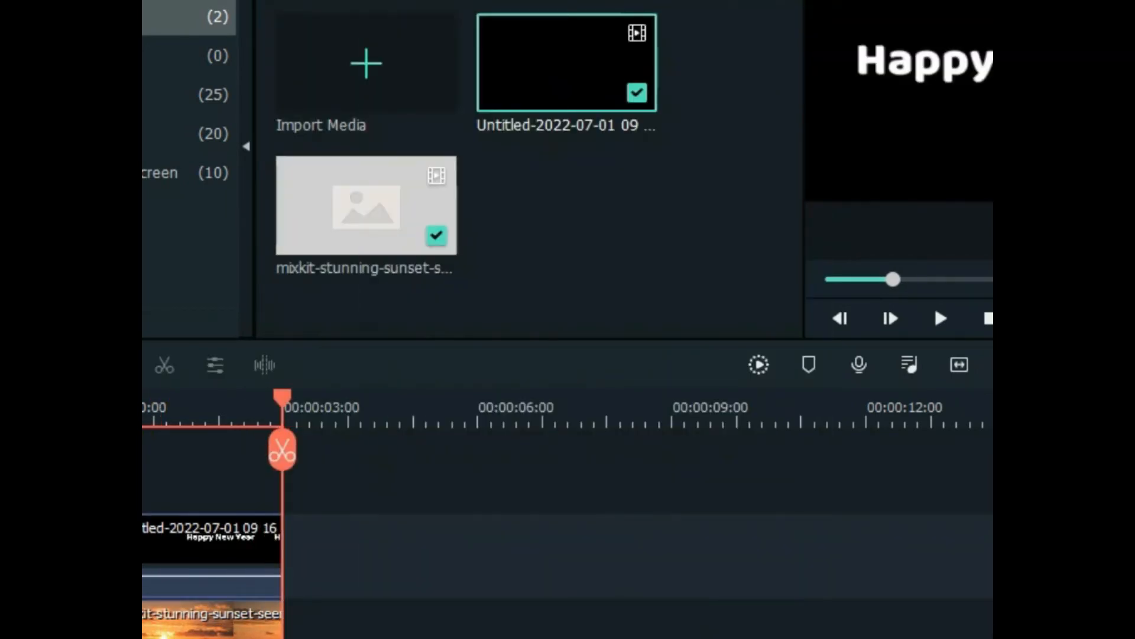
left_click(959, 365)
Change the title video's blending mode so the sunset shows through its black background.
double_click(461, 547)
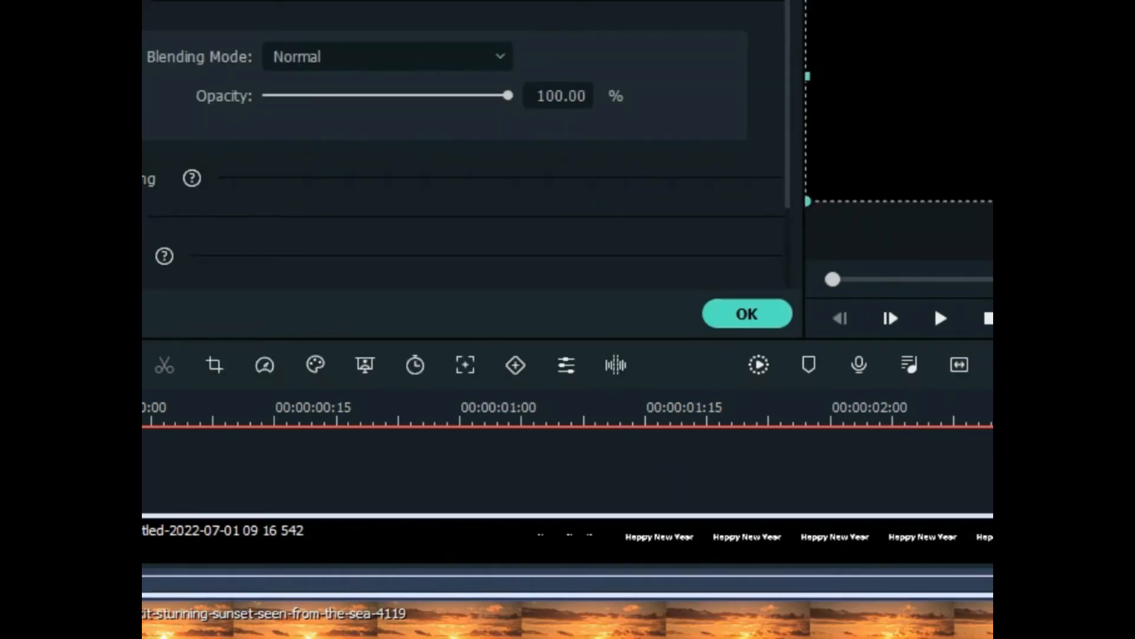
left_click(387, 56)
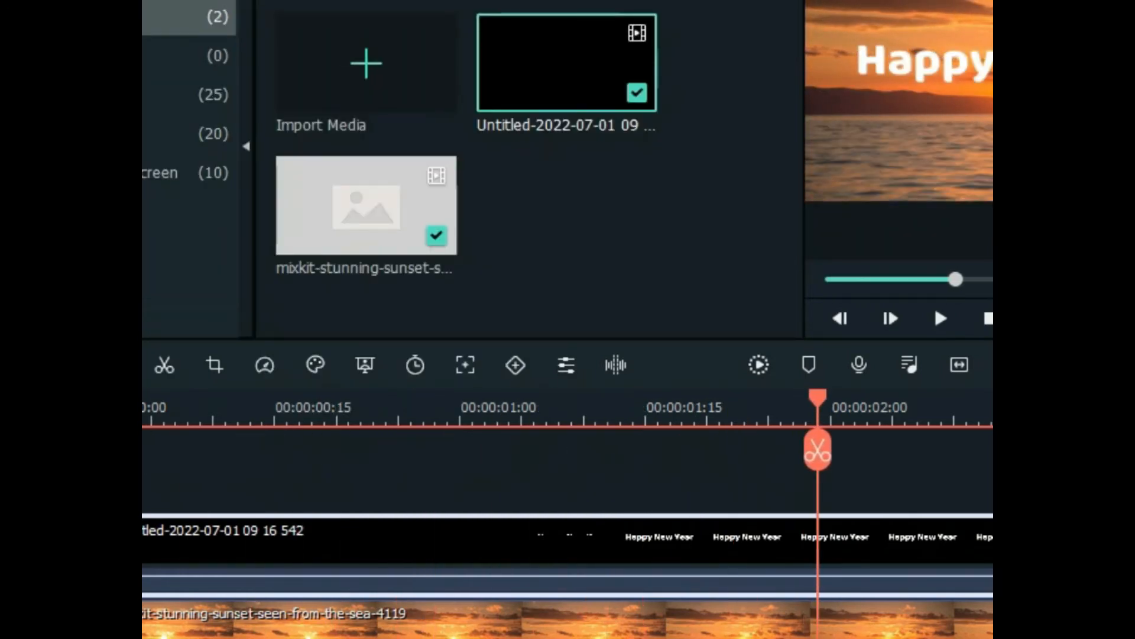
Split the exported title video on the upper track at 2 seconds.
key("space")
key("Left")
key("Left")
key("Left")
key("Left")
key("Left")
right_click(785, 549)
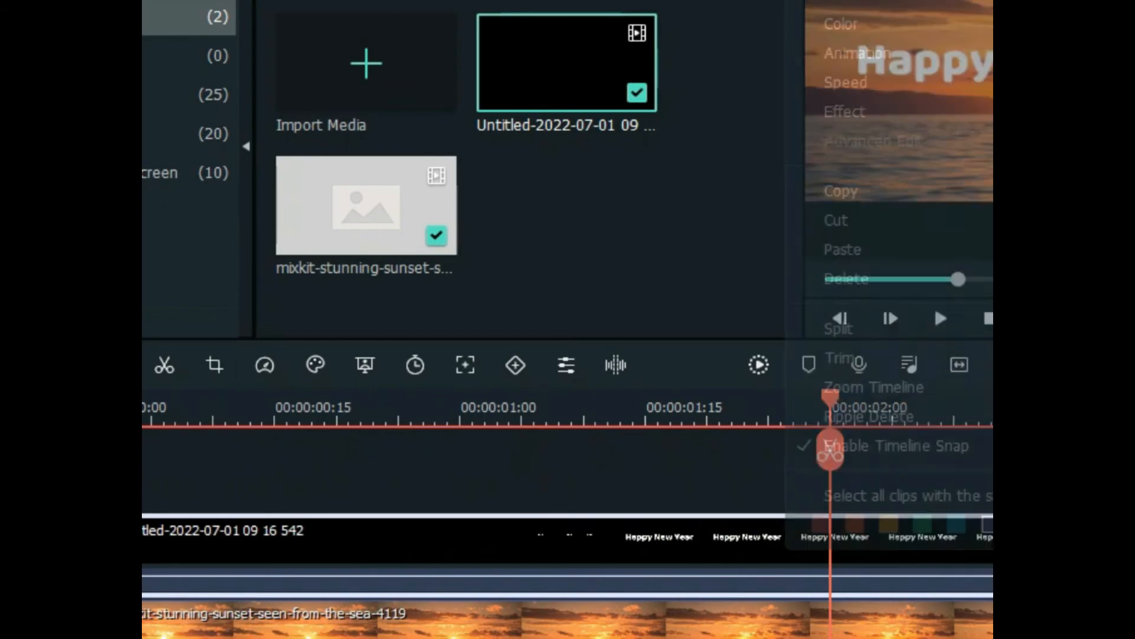
key("Escape")
key("ctrl+b")
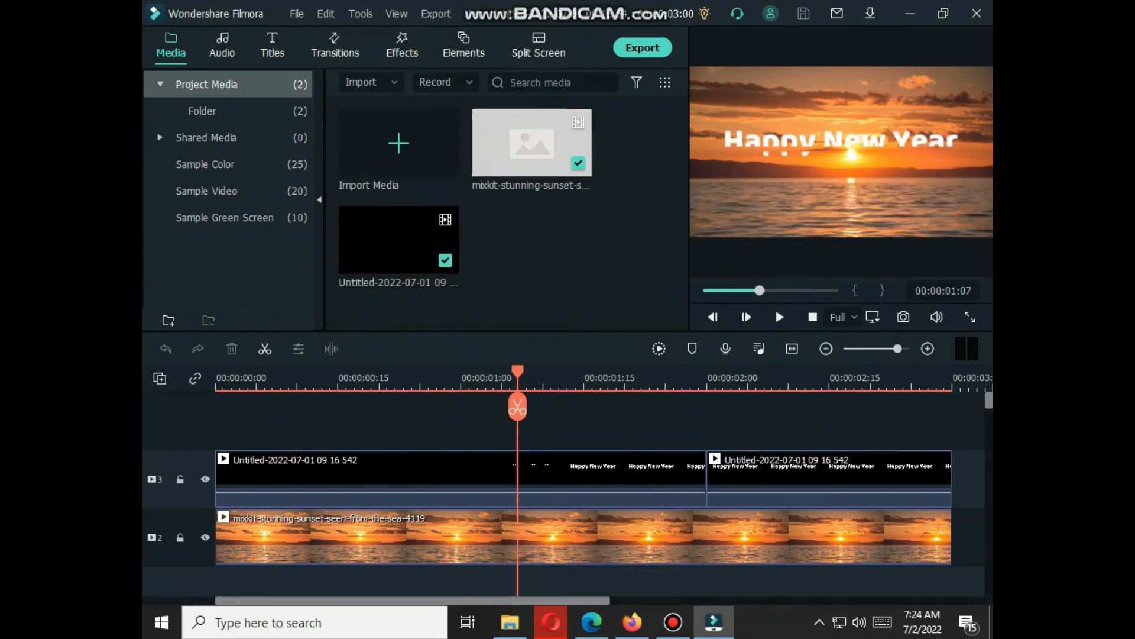
Split the first segment of the title video on the upper track at 00:00:01:13.
key("Right")
key("Right")
key("Right")
key("Right")
key("Right")
key("Right")
key("Right")
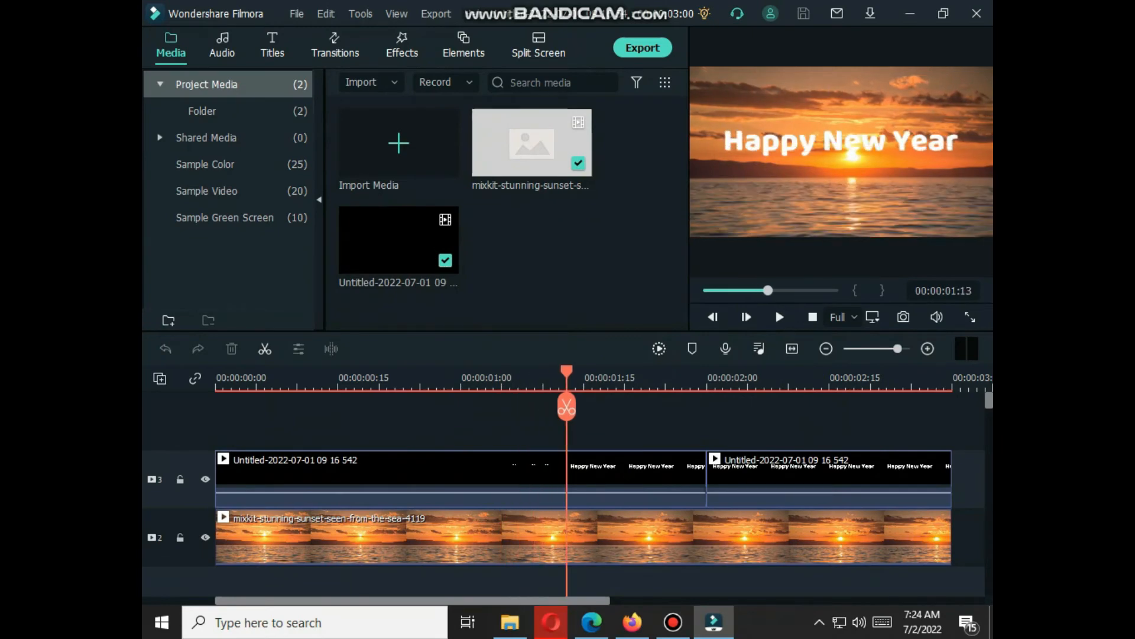
key("Left")
right_click(565, 492)
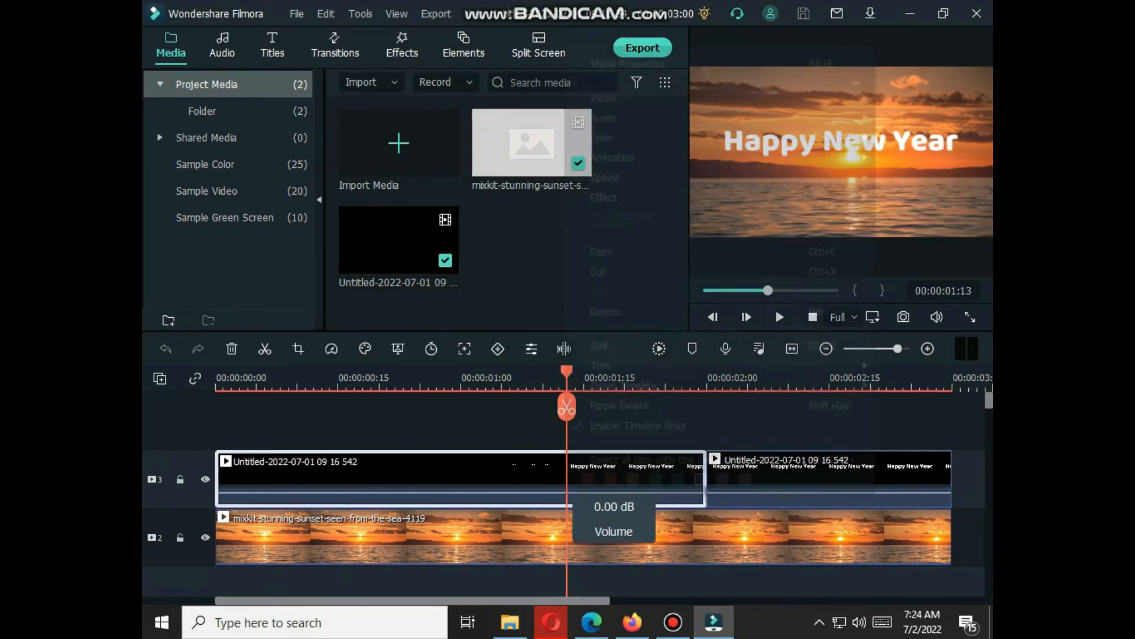
left_click(601, 345)
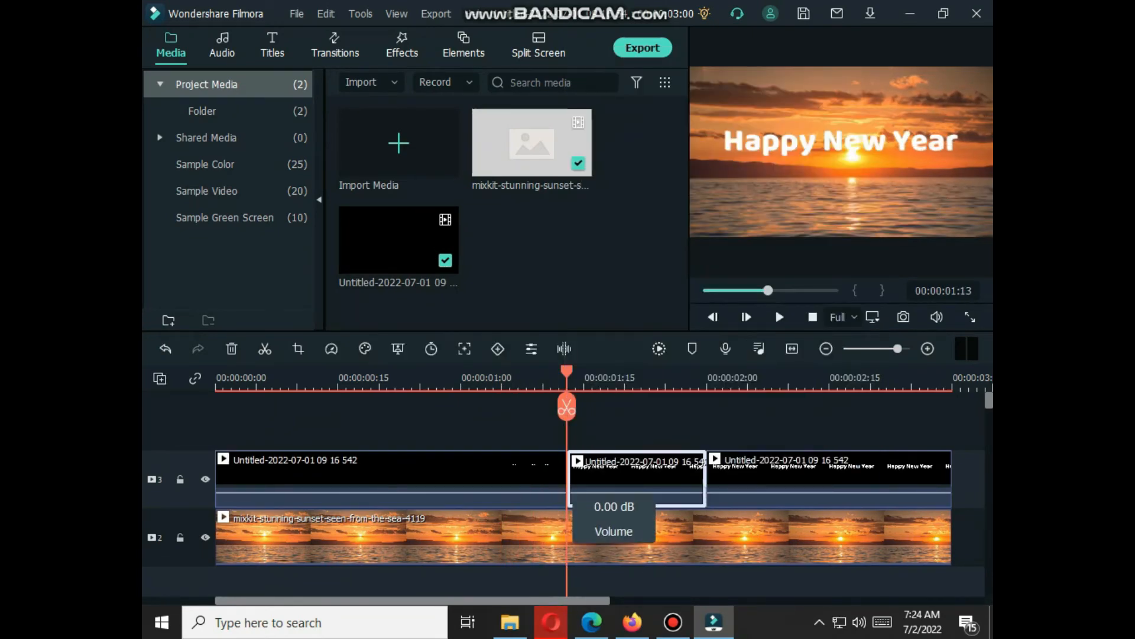
Split the middle segment of the title video at 00:00:01:24.
key("Right")
key("Right")
key("Right")
key("Right")
key("Right")
key("Right")
key("Right")
key("Right")
key("Right")
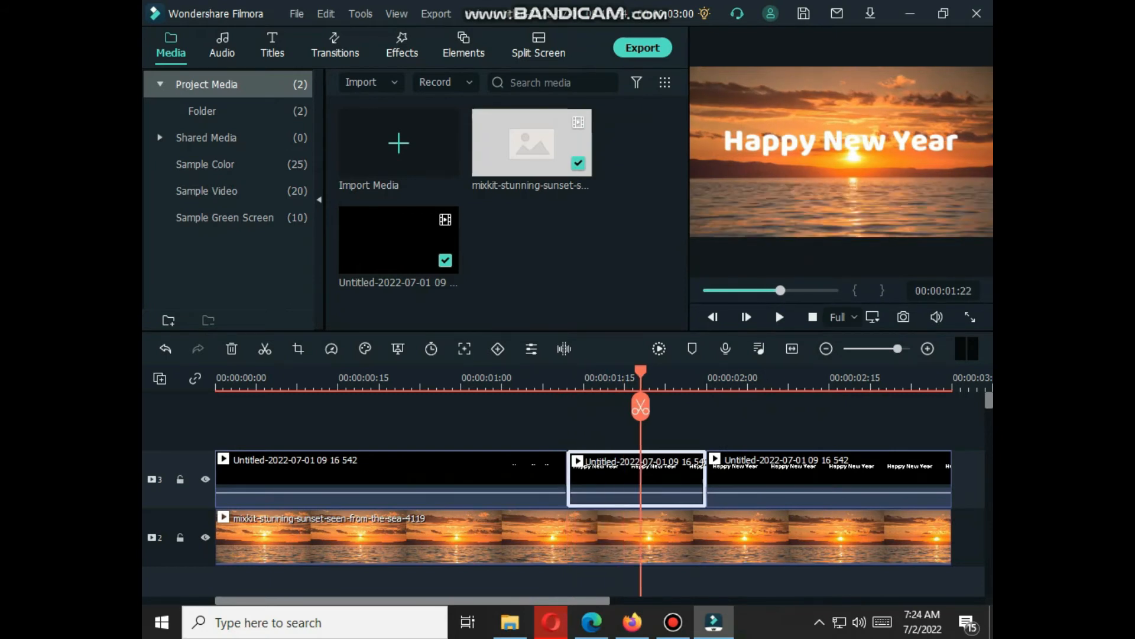
key("Right")
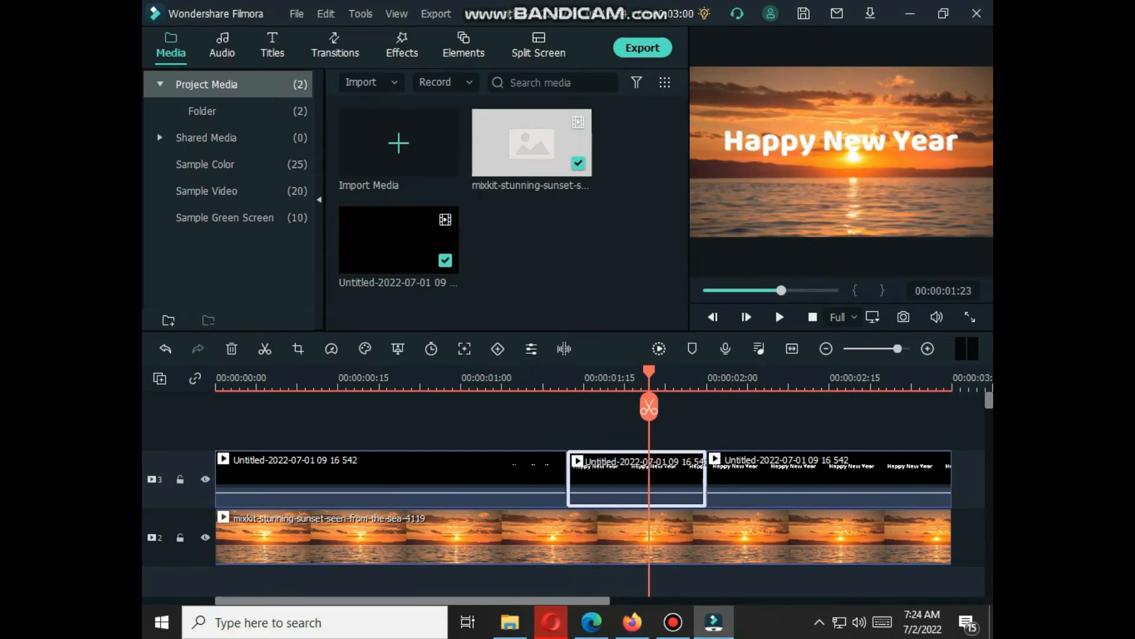
key("Right")
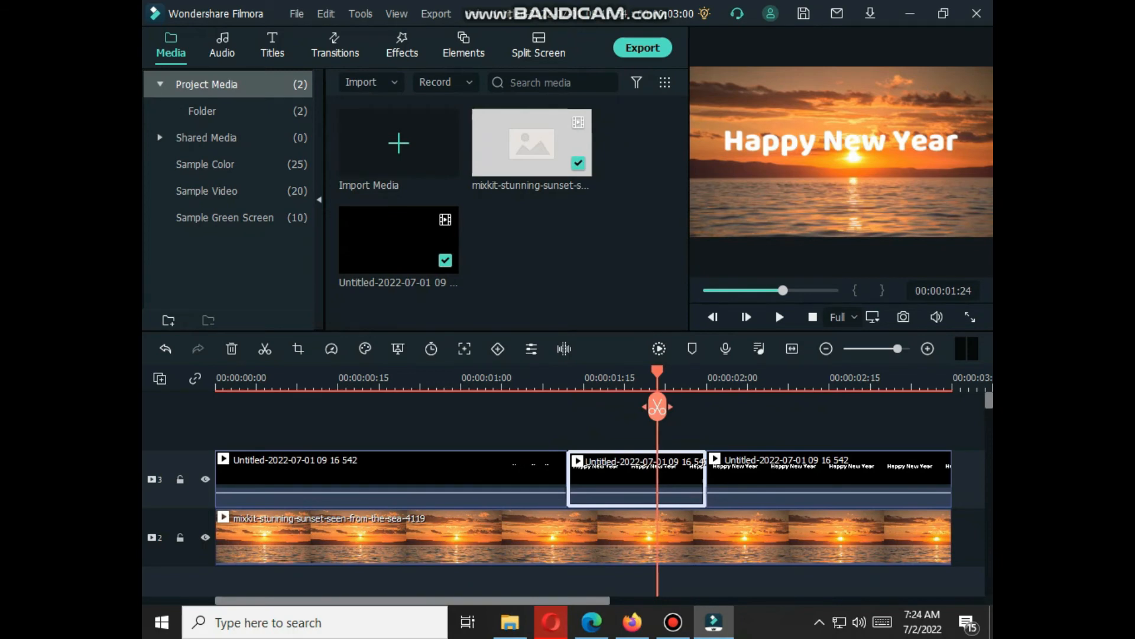
right_click(653, 476)
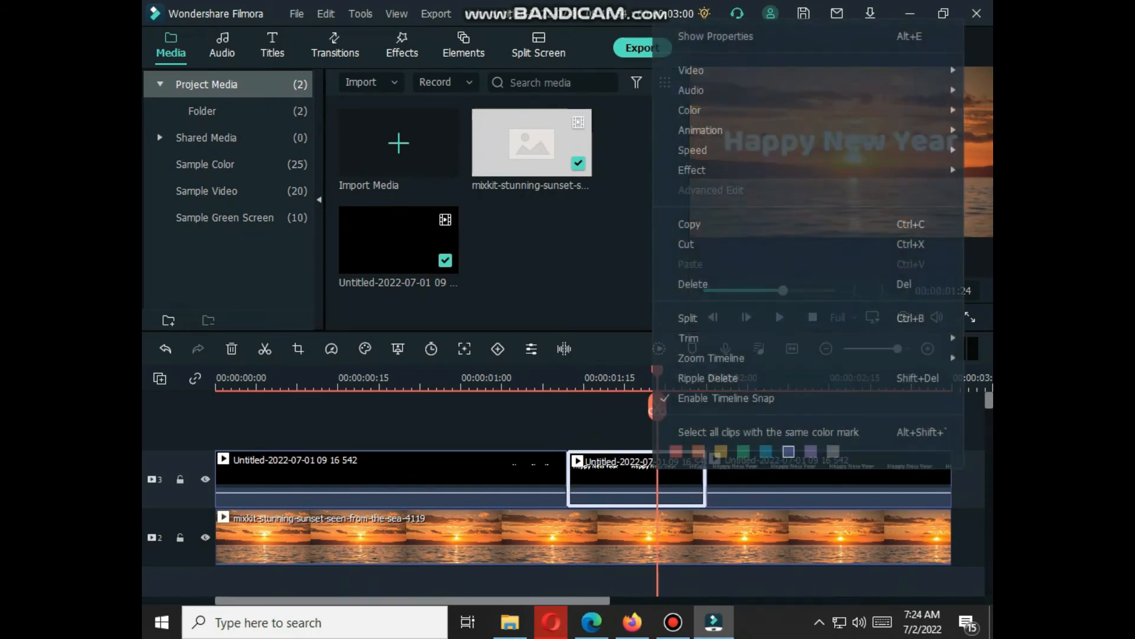
left_click(678, 317)
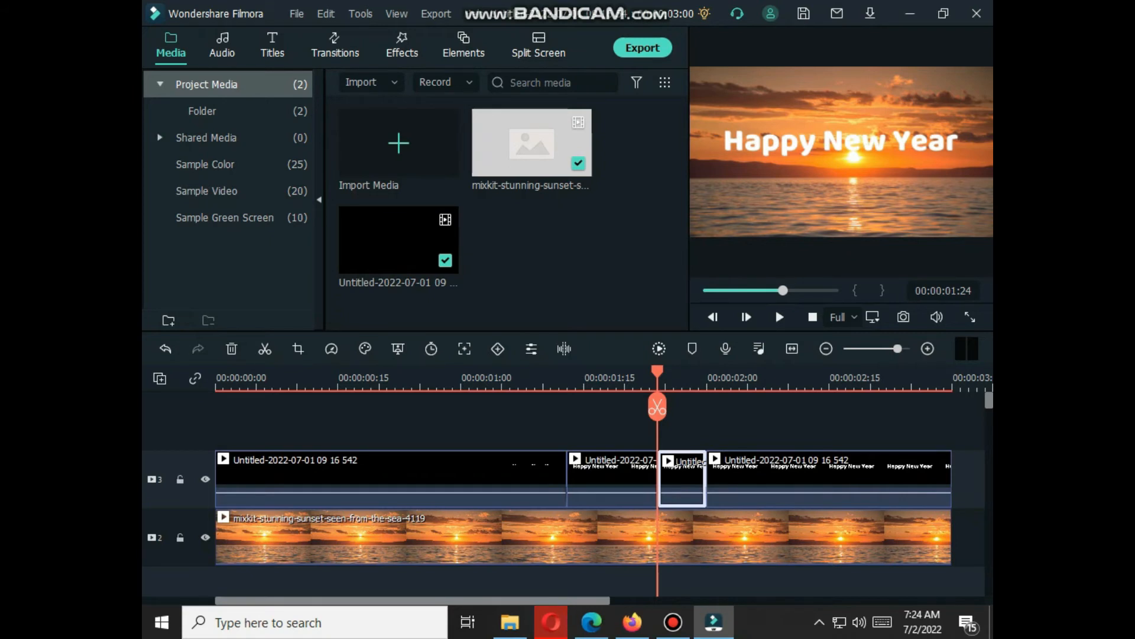
Find the Sideways 1 effect by searching for "sideways" and apply it to the first three segments of the title video.
left_click(402, 46)
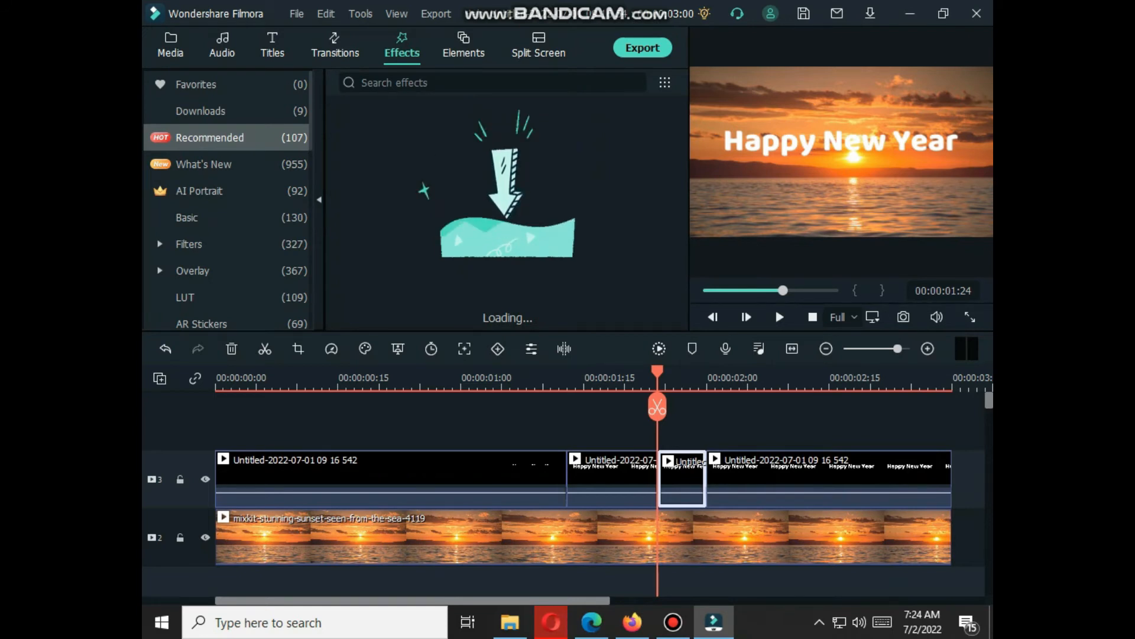
left_click(473, 83)
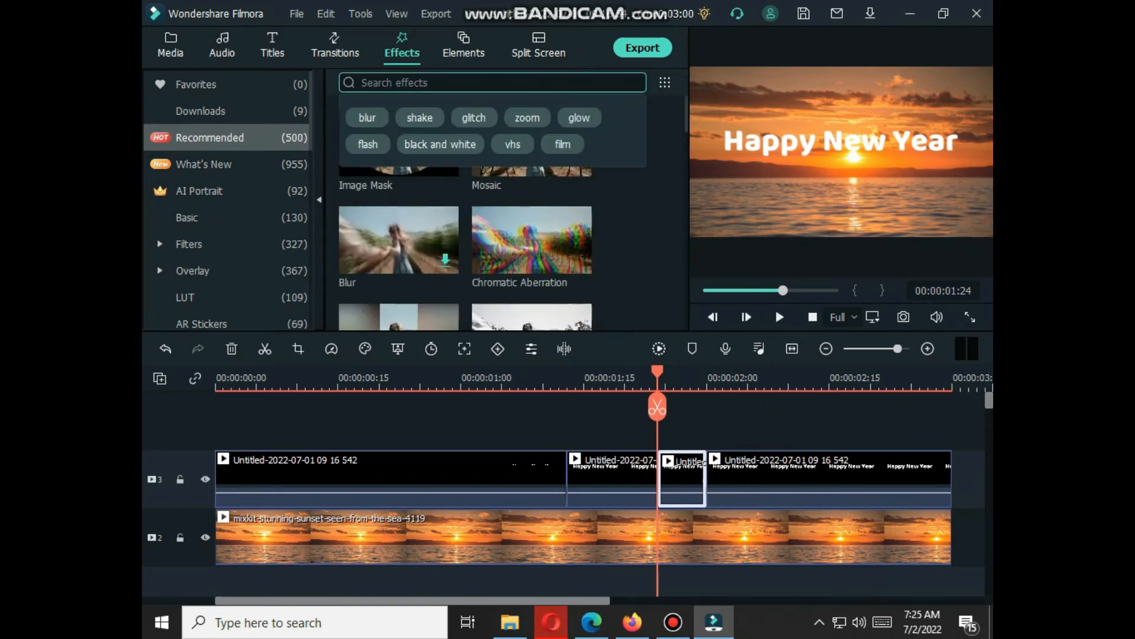
type("side")
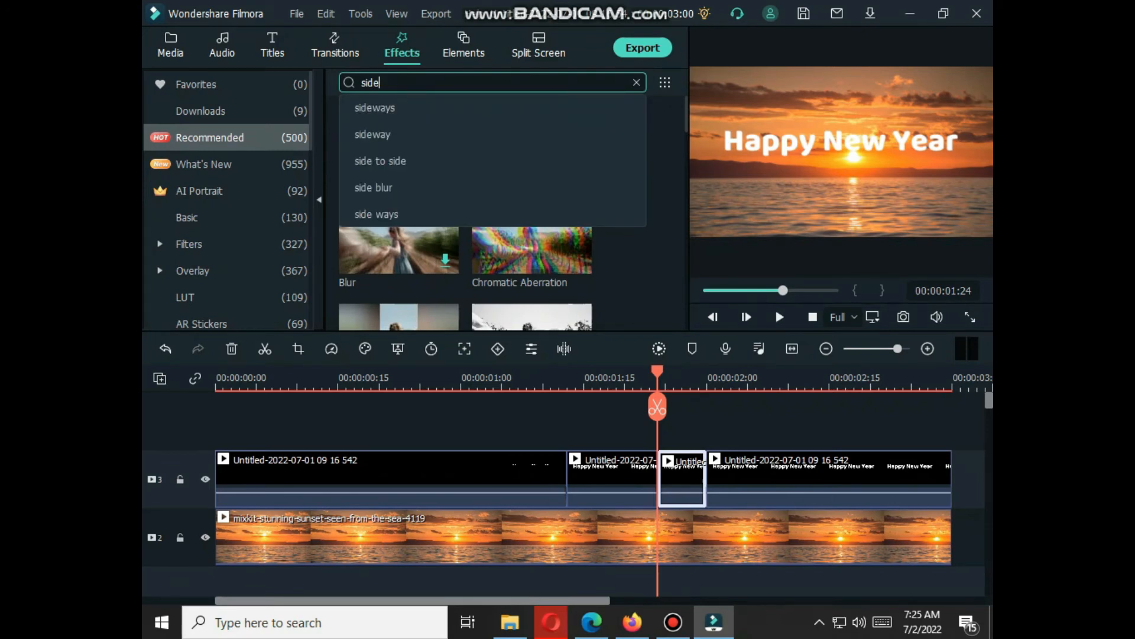
type("way")
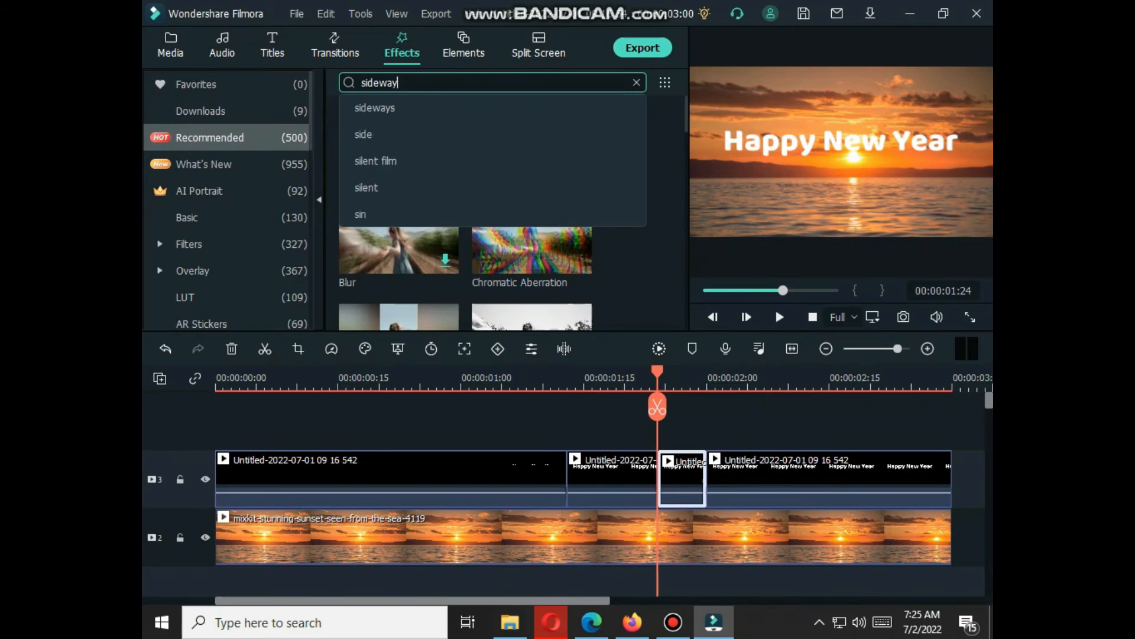
type("s")
key("Return")
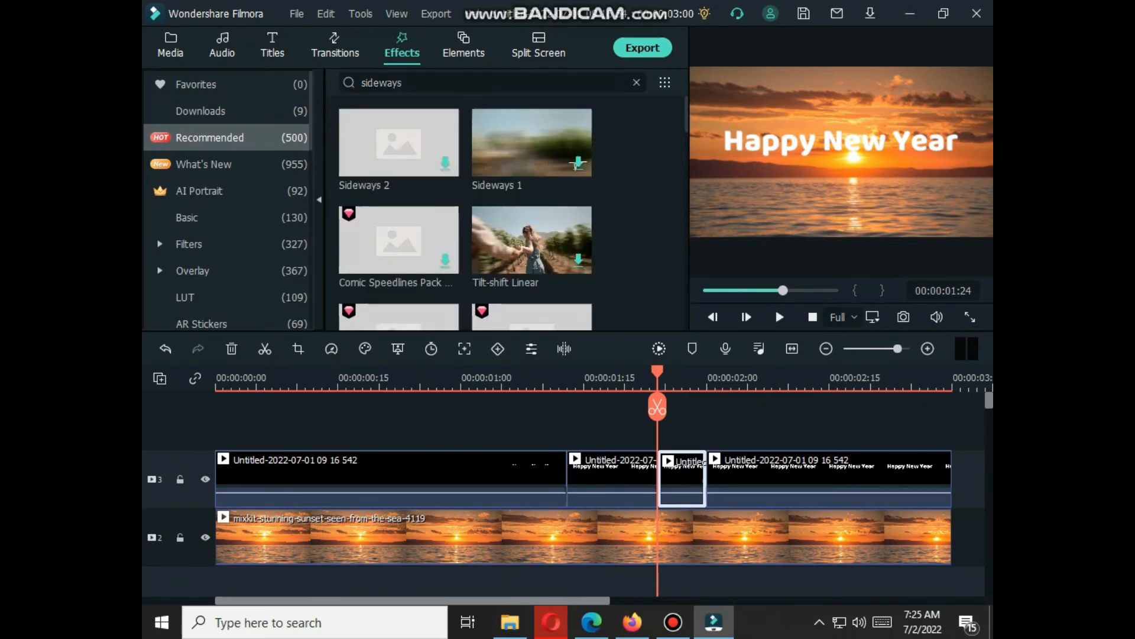
left_click_drag(532, 142, 355, 473)
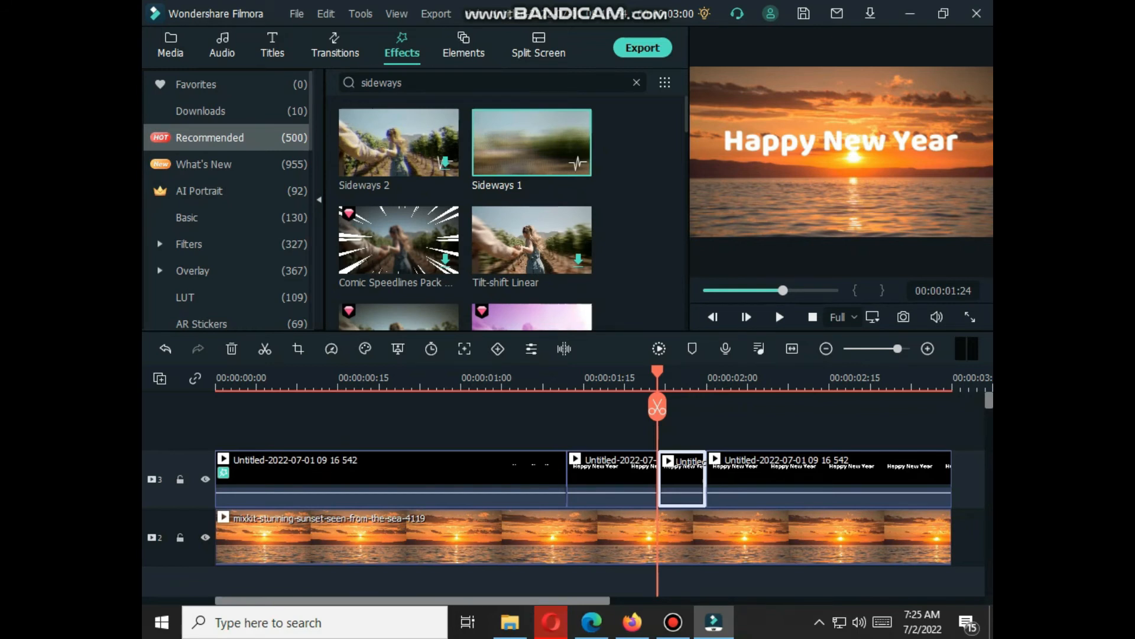
left_click(400, 144)
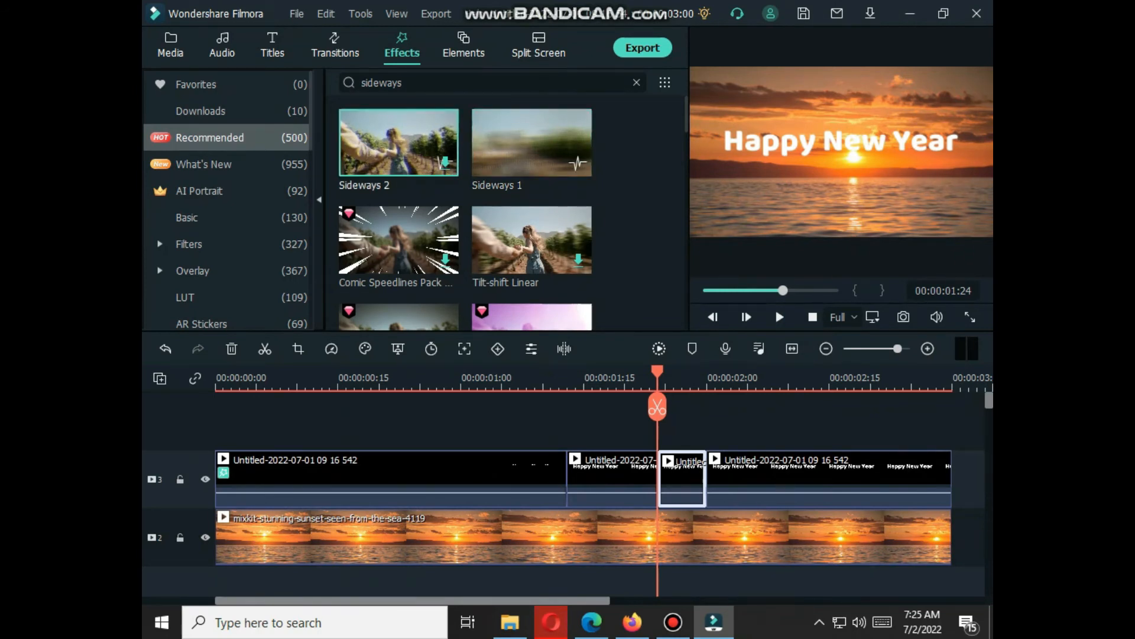
left_click_drag(532, 143, 612, 473)
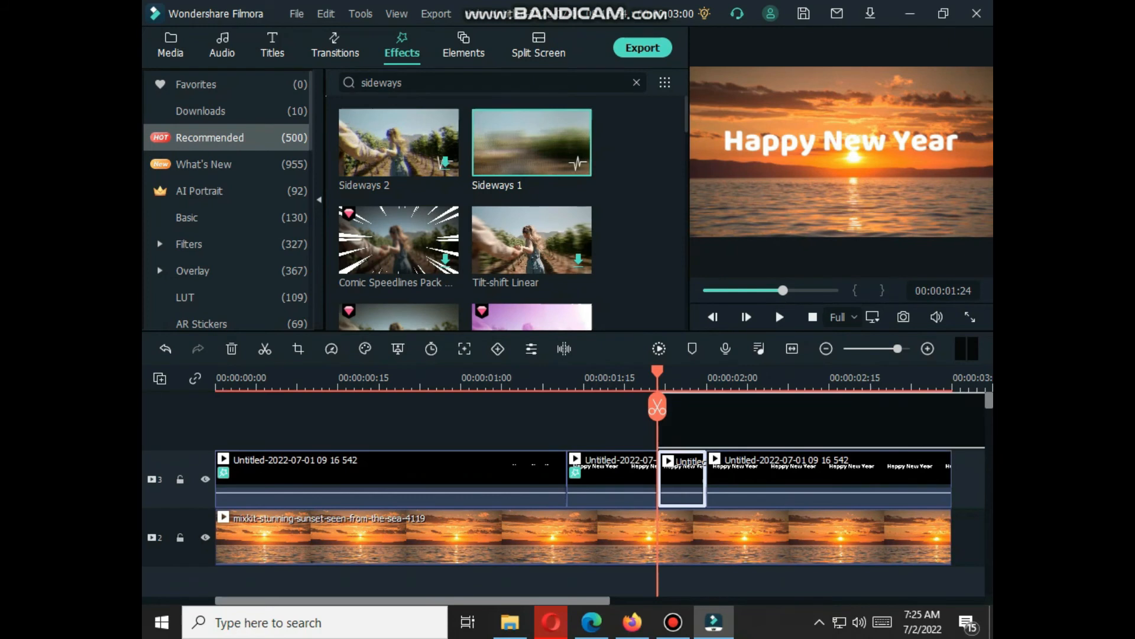
left_click_drag(674, 421, 683, 477)
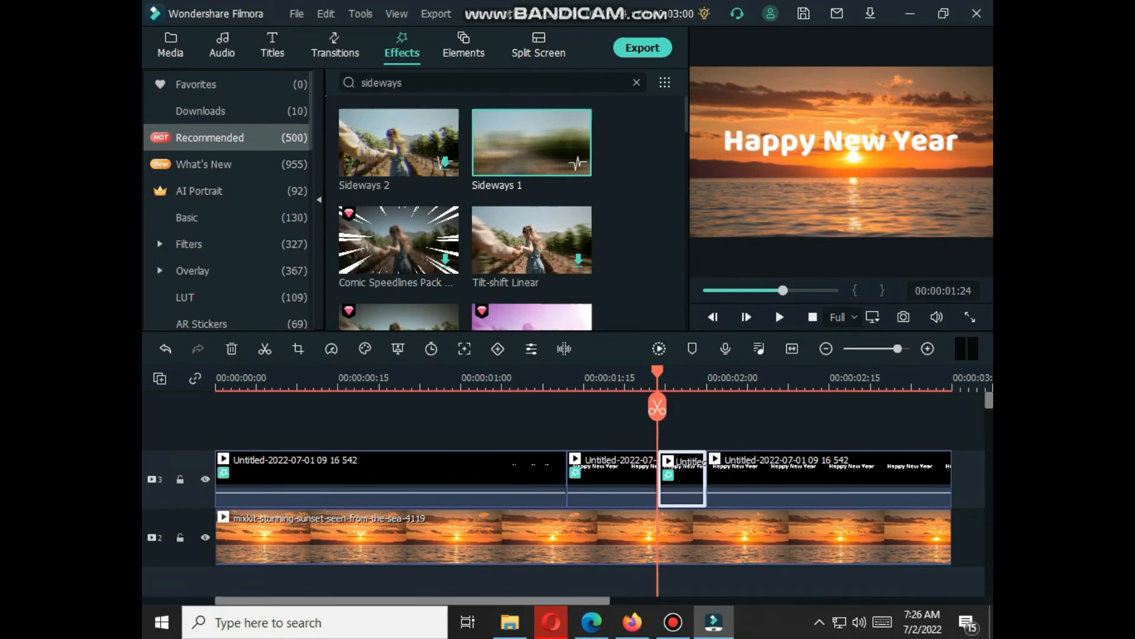
Search the effects for "chromatic aberration" and apply the Chromatic Aberration effect to the second segment of the title video.
left_click_drag(408, 82, 359, 83)
type("ch")
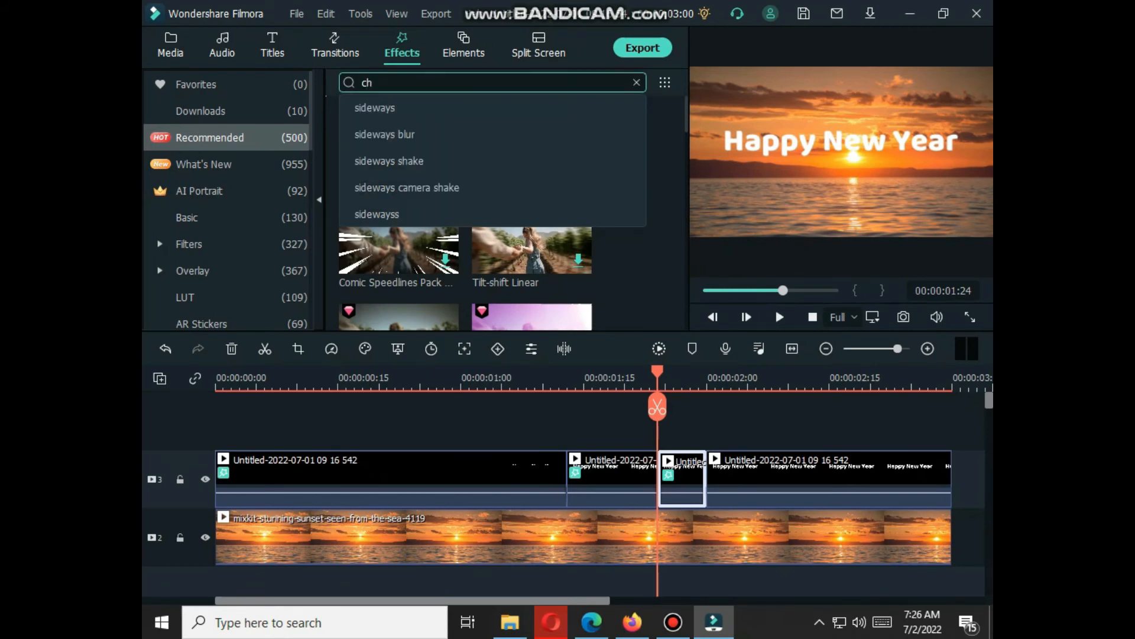
type("rom")
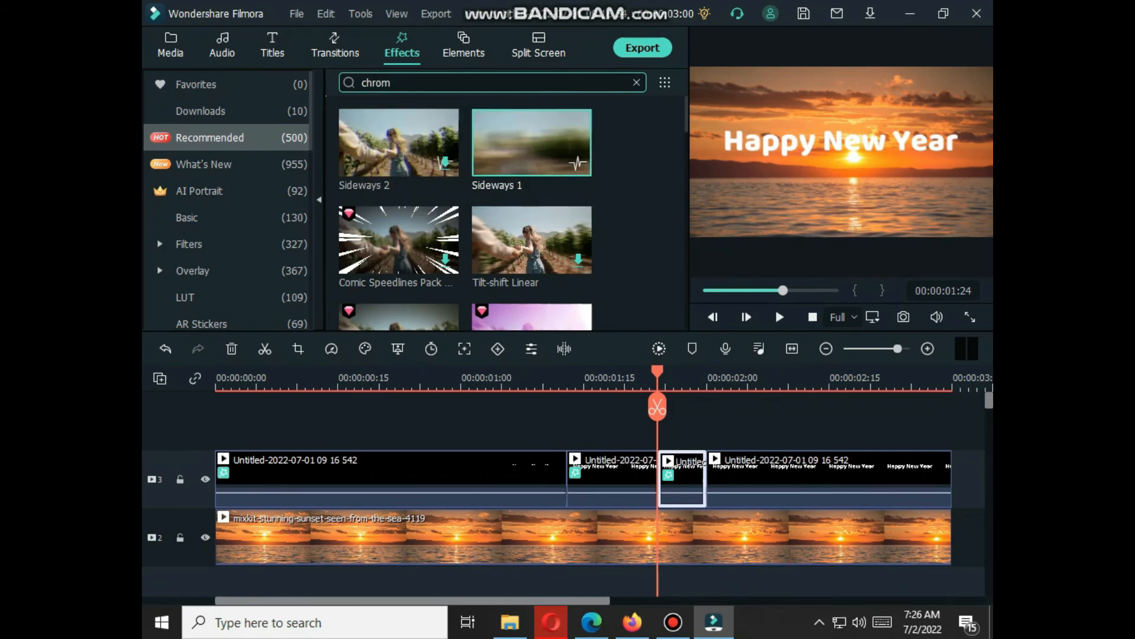
type("atic")
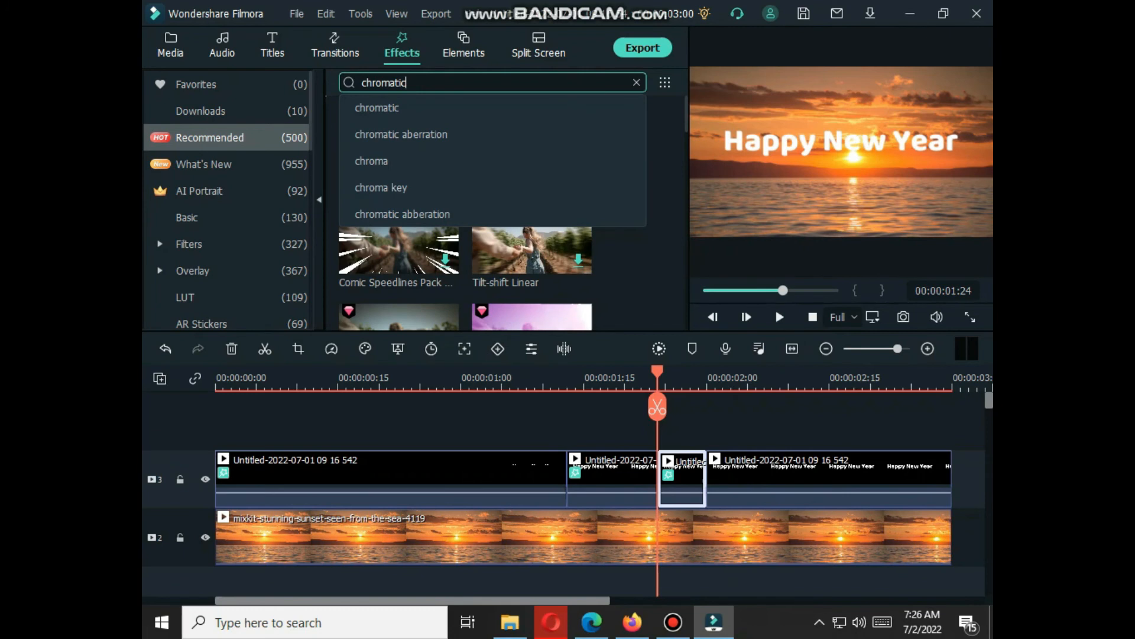
left_click(401, 134)
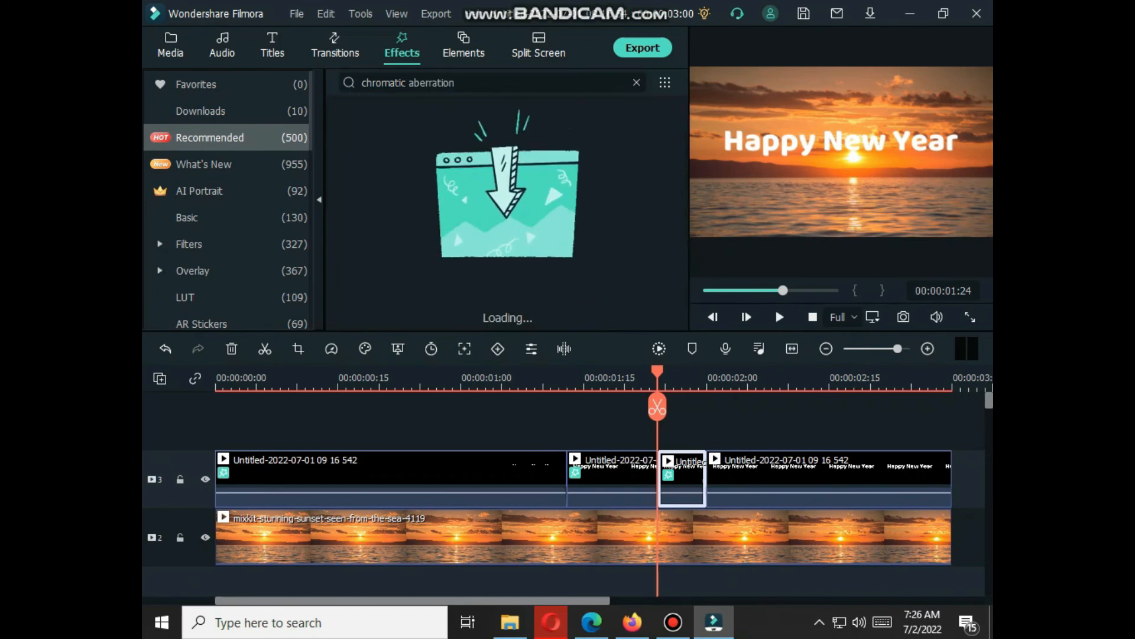
left_click_drag(399, 144, 609, 478)
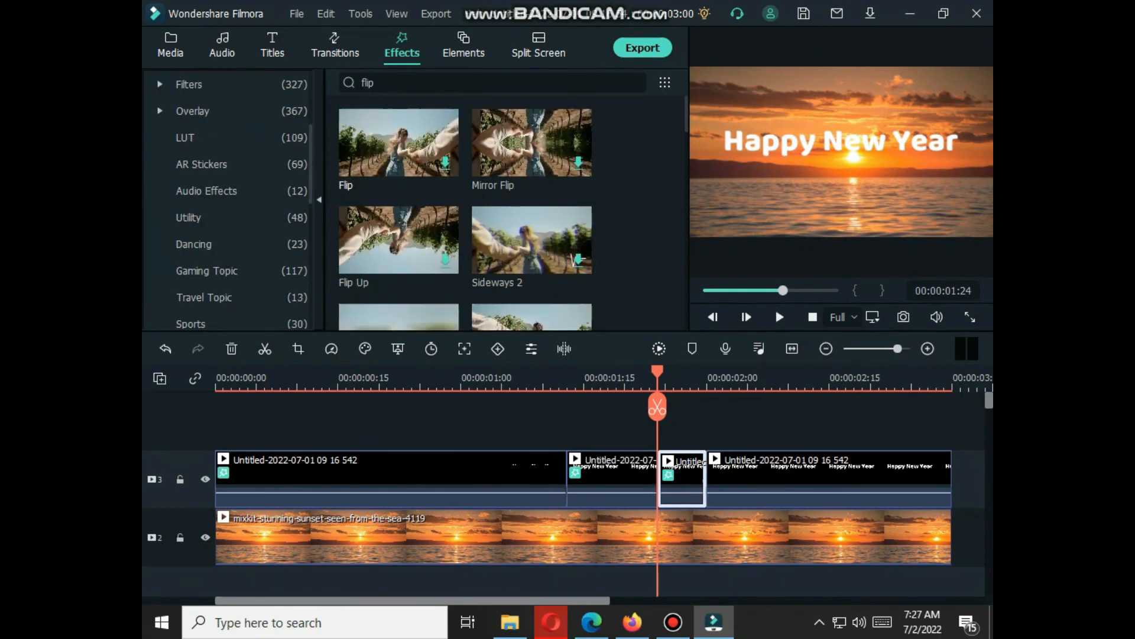
Apply the Flip effect to the second segment of the title video and return the playhead to the start.
left_click_drag(585, 432, 597, 476)
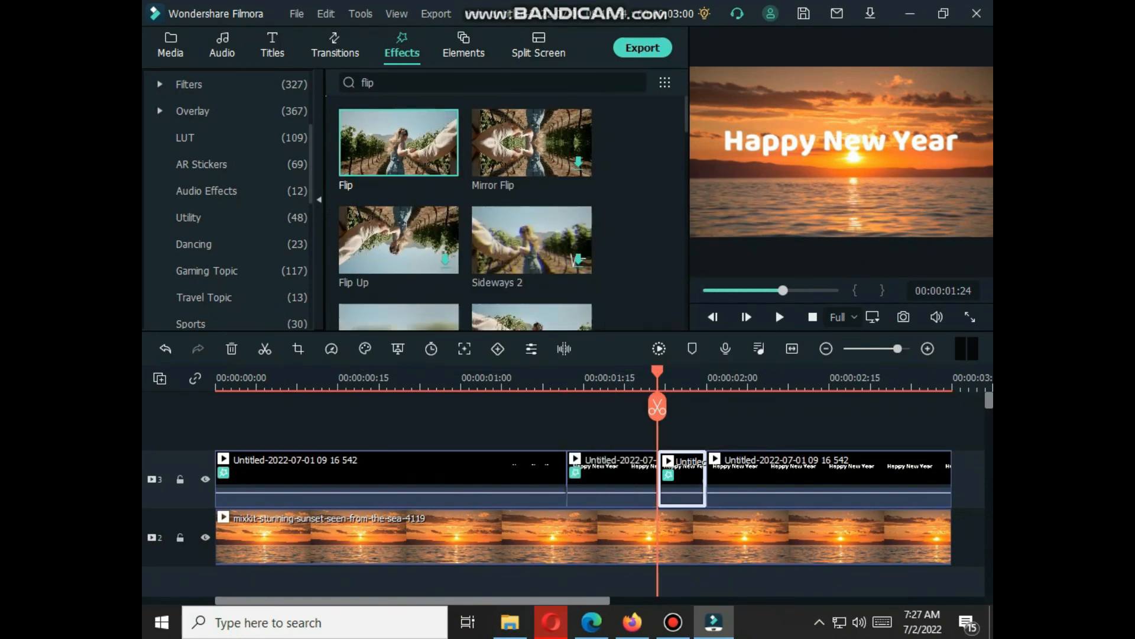
key("Home")
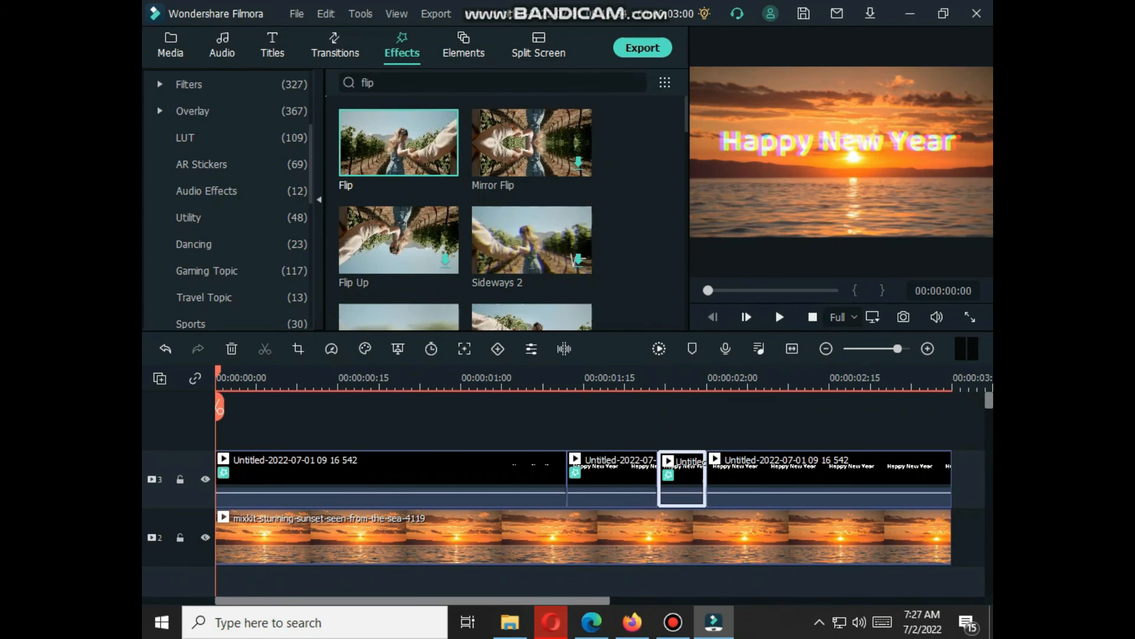